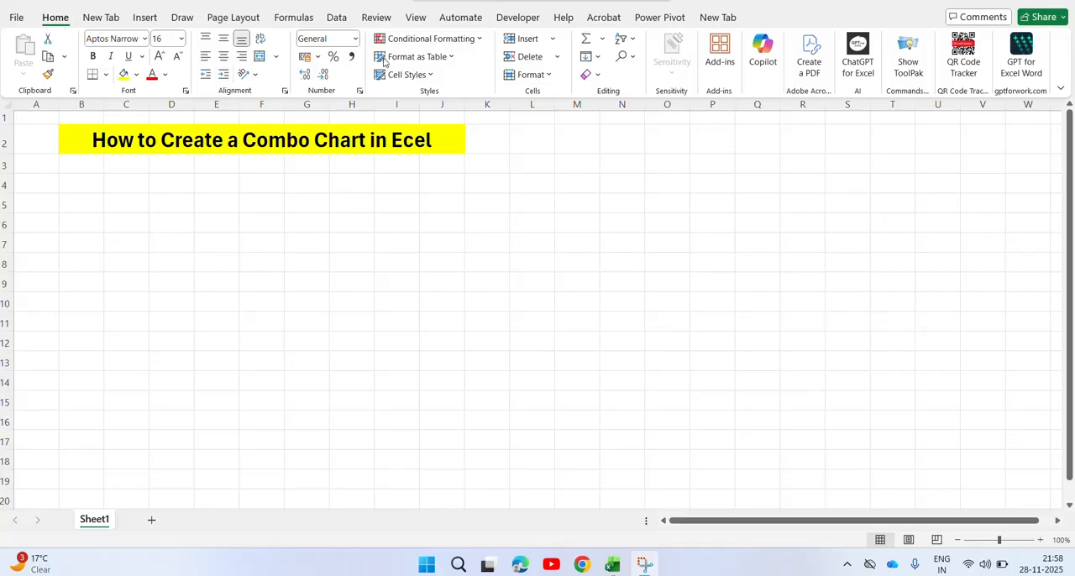
# Enter the heading Year in cell B4 and the first period, 2020-21, in B5.
pyautogui.click(74, 183)
pyautogui.click(73, 182)
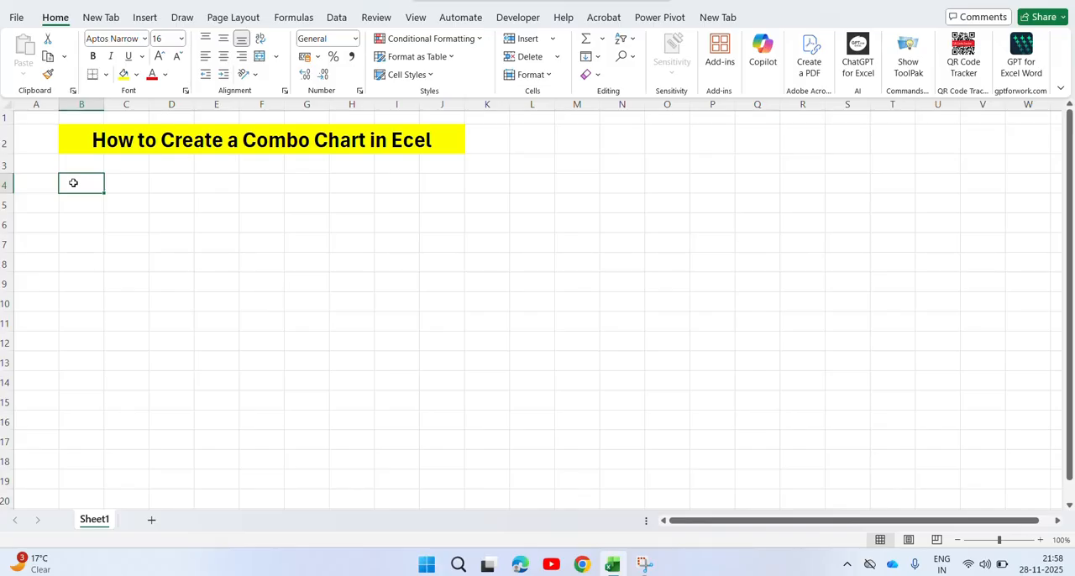
pyautogui.write('Year')
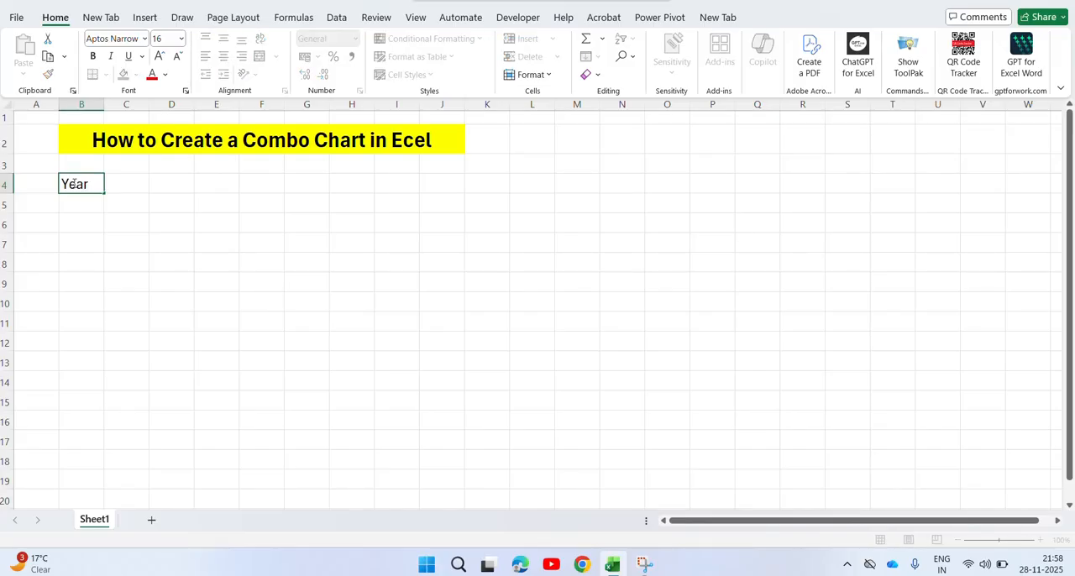
pyautogui.press('Return')
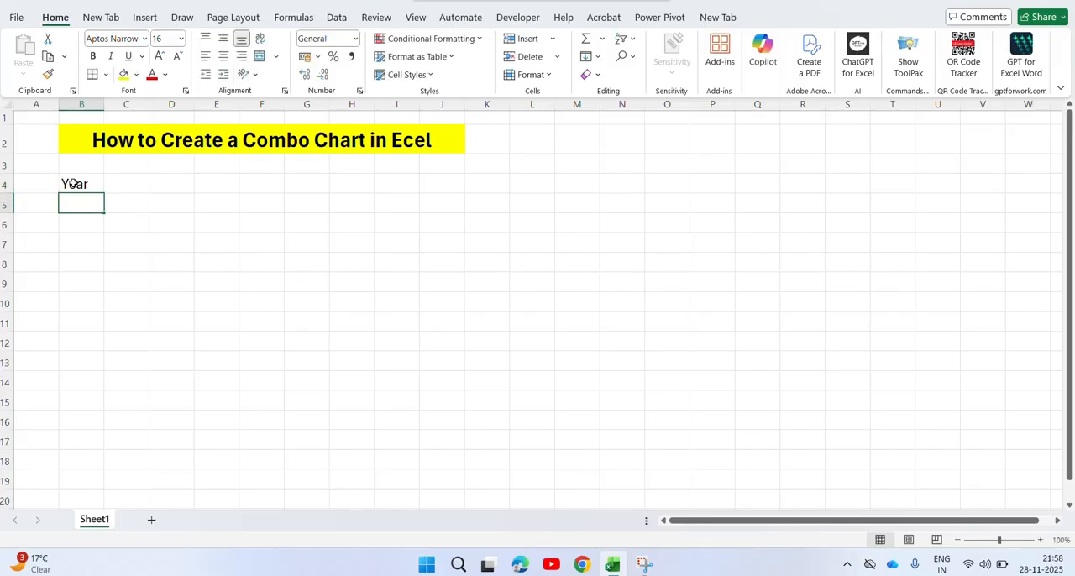
pyautogui.write('2020')
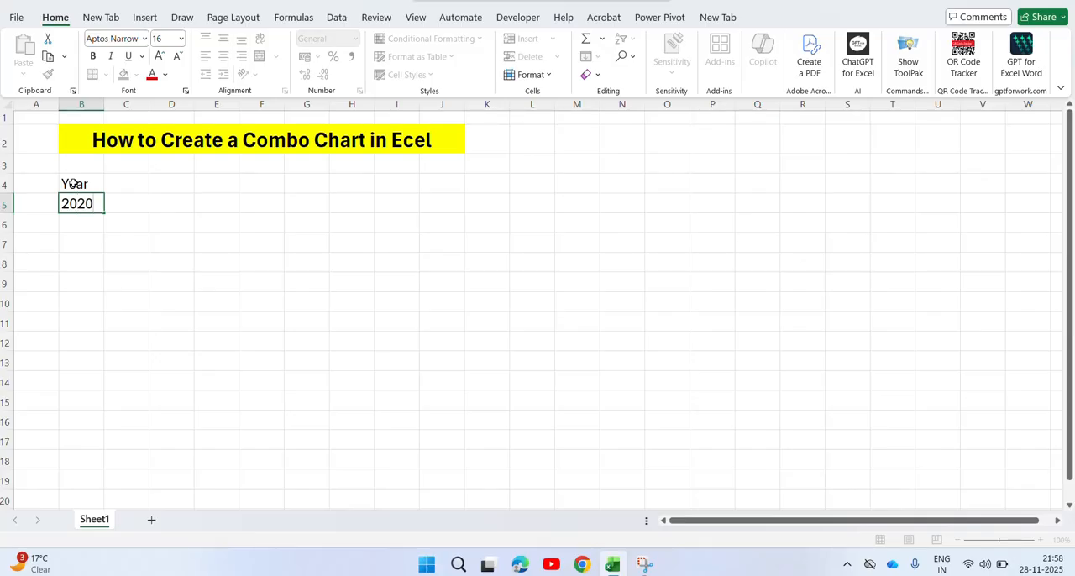
pyautogui.write('-21')
pyautogui.hotkey('ctrl', 'Return')
# Copy 2020-21 from B5 down through B9 and auto-fit the width of column B.
pyautogui.hotkey('ctrl', 'c')
pyautogui.hotkey('shift', 'Down')
pyautogui.hotkey('shift', 'Down')
pyautogui.hotkey('shift', 'Down')
pyautogui.hotkey('shift', 'Down')
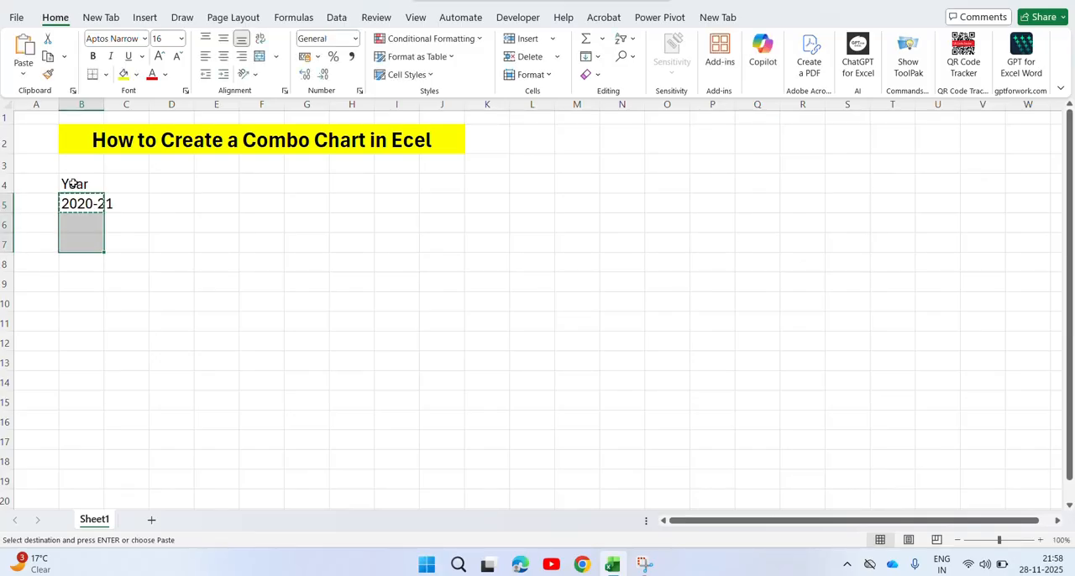
pyautogui.hotkey('ctrl', 'v')
pyautogui.press('Escape')
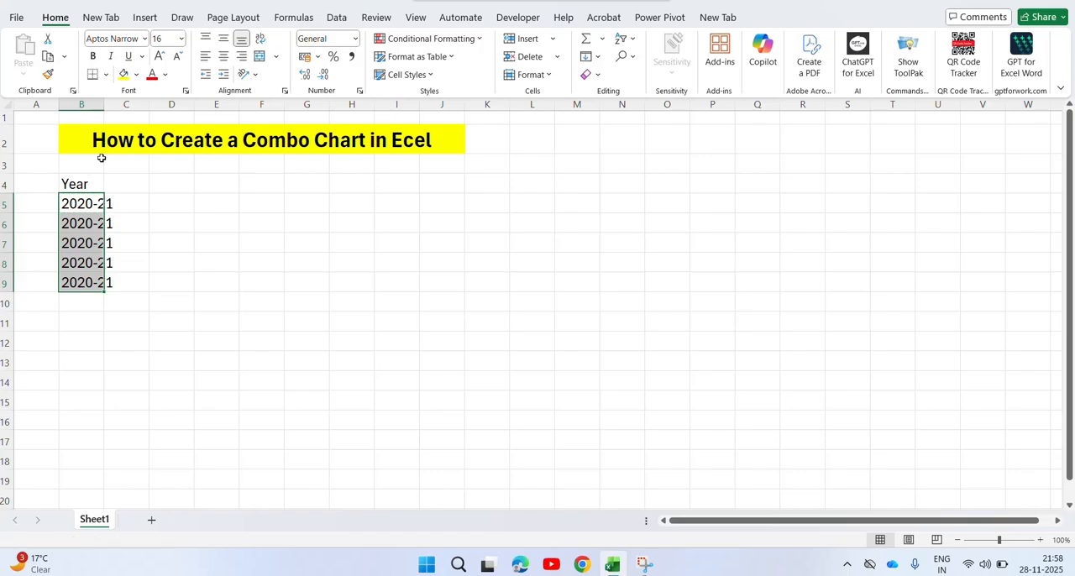
pyautogui.doubleClick(104, 104)
# Change the period in cell B6 to 2021-22.
pyautogui.click(91, 224)
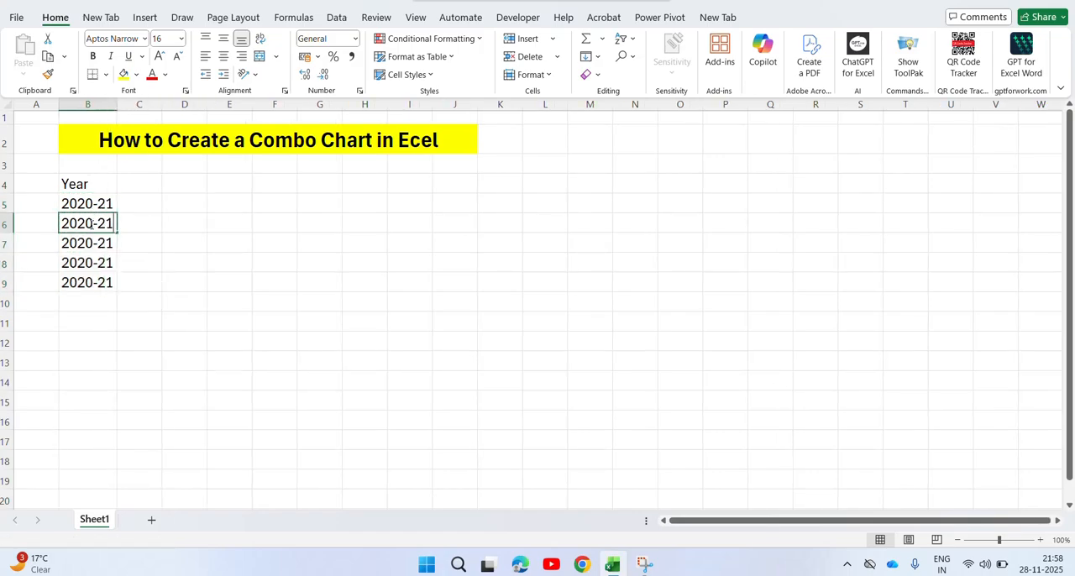
pyautogui.doubleClick(91, 224)
pyautogui.press('Right')
pyautogui.hotkey('shift', 'Left')
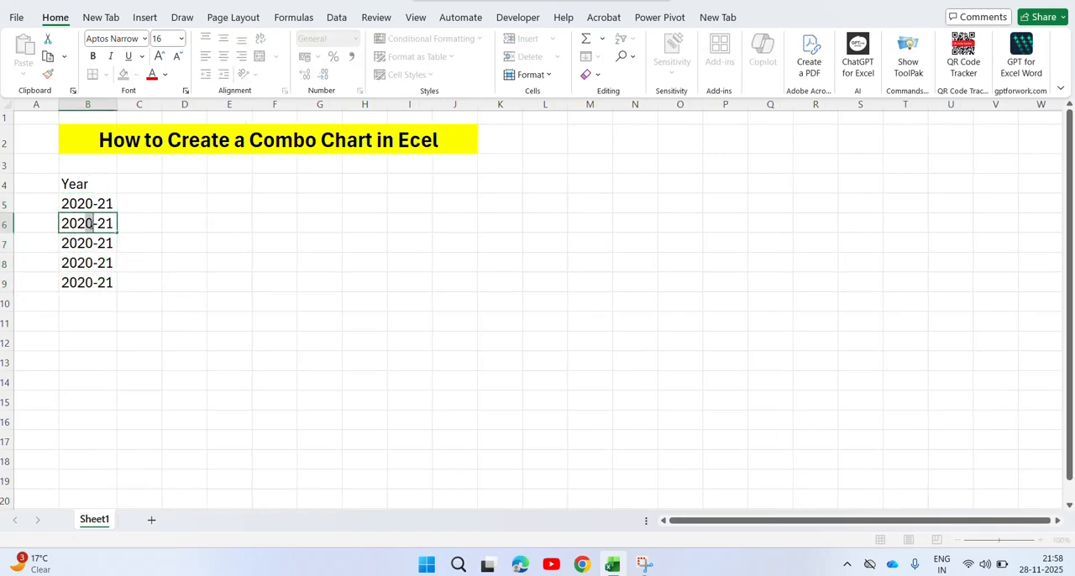
pyautogui.write('1')
pyautogui.press('Right')
pyautogui.press('Right')
pyautogui.press('Right')
pyautogui.press('BackSpace')
pyautogui.write('2')
pyautogui.press('Return')
# Change the period in cell B7 to 2022-23.
pyautogui.press('F2')
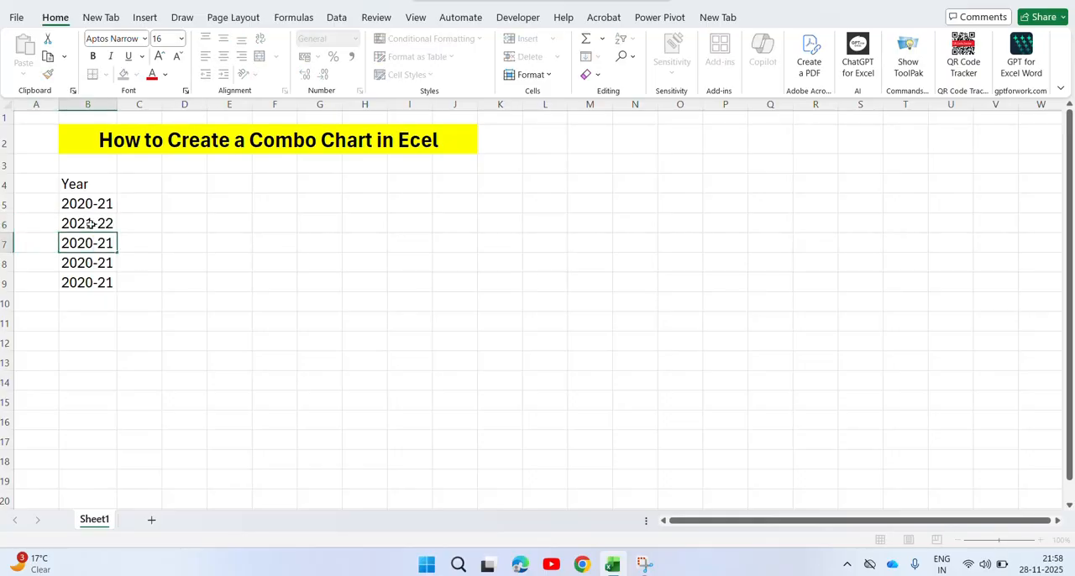
pyautogui.hotkey('shift', 'Left')
pyautogui.write('2')
pyautogui.press('Right')
pyautogui.press('Right')
pyautogui.press('Right')
pyautogui.hotkey('shift', 'Left')
pyautogui.write('3')
pyautogui.press('Return')
# Change the period in cell B8 to 2023-24.
pyautogui.press('F2')
pyautogui.press('Left')
pyautogui.press('Left')
pyautogui.press('Left')
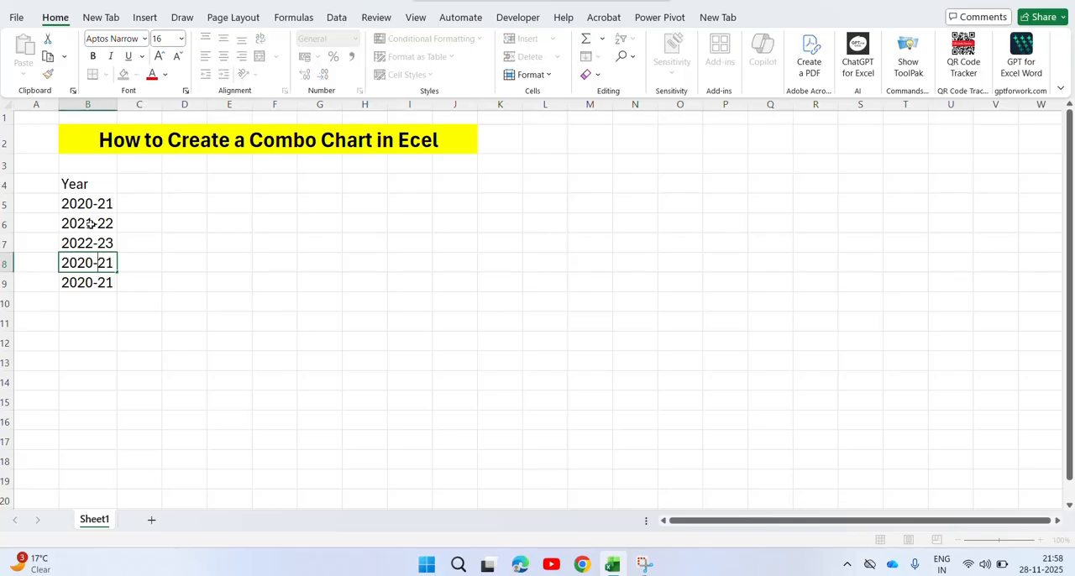
pyautogui.hotkey('shift', 'Left')
pyautogui.write('40')
pyautogui.hotkey('shift', 'Left')
pyautogui.press('BackSpace')
pyautogui.hotkey('shift', 'Left')
pyautogui.write('3')
pyautogui.press('Right')
pyautogui.press('Right')
pyautogui.hotkey('shift', 'Right')
pyautogui.write('4')
pyautogui.press('Return')
# Change the period in cell B9 to 2024-25.
pyautogui.press('F2')
pyautogui.press('Left')
pyautogui.press('Left')
pyautogui.press('Left')
pyautogui.hotkey('shift', 'Left')
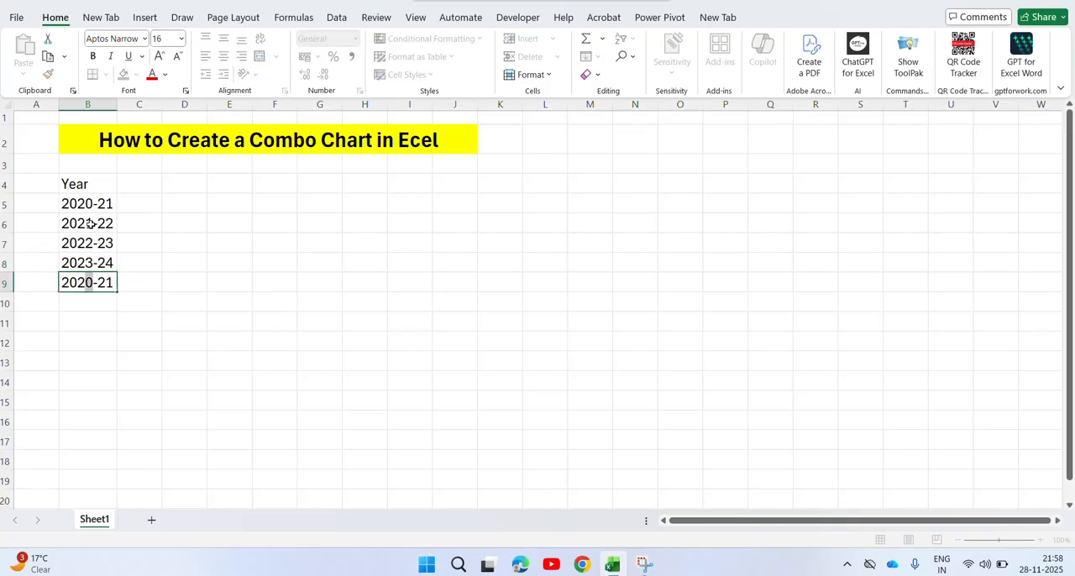
pyautogui.write('4')
pyautogui.press('Right')
pyautogui.press('Right')
pyautogui.hotkey('shift', 'Right')
pyautogui.write('5')
pyautogui.press('Return')
# Copy the period from B9 into B10 and change the copy to 2025-26.
pyautogui.press('Up')
pyautogui.hotkey('ctrl', 'c')
pyautogui.press('Down')
pyautogui.hotkey('ctrl', 'v')
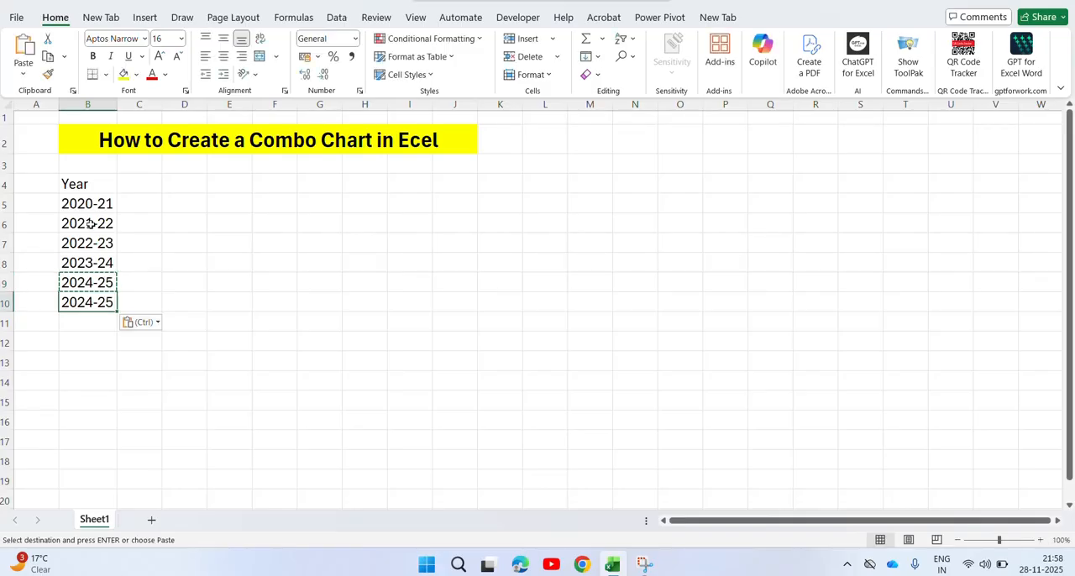
pyautogui.press('F2')
pyautogui.press('Left')
pyautogui.press('Left')
pyautogui.press('Left')
pyautogui.hotkey('shift', 'Left')
pyautogui.write('5')
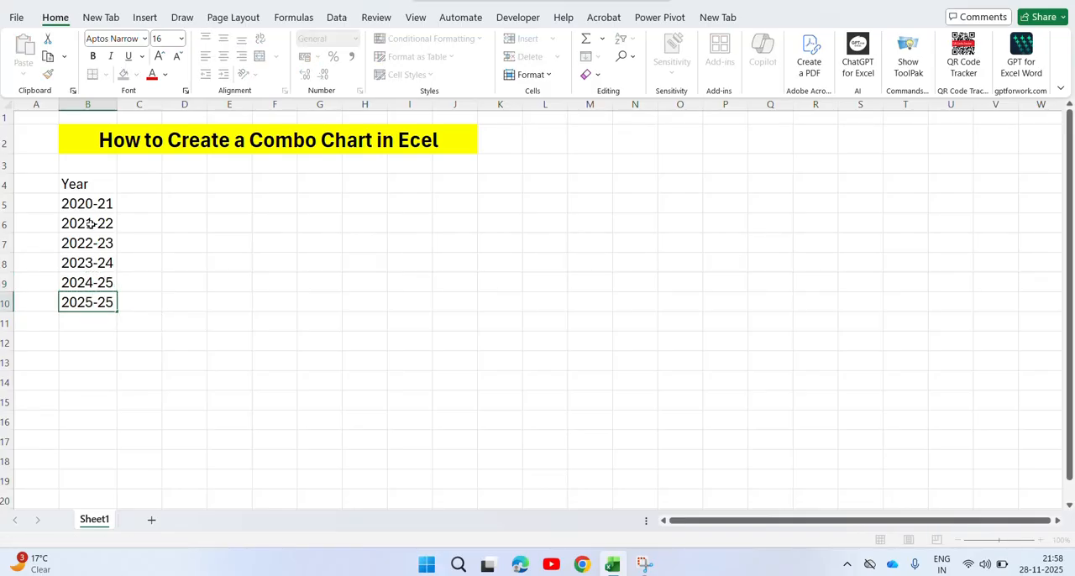
pyautogui.hotkey('shift', 'Right')
pyautogui.write('6')
pyautogui.press('Return')
# Center the Year heading in cell B4 horizontally.
pyautogui.press('Up')
pyautogui.press('Up')
pyautogui.press('Up')
pyautogui.press('Up')
pyautogui.press('Up')
pyautogui.press('Up')
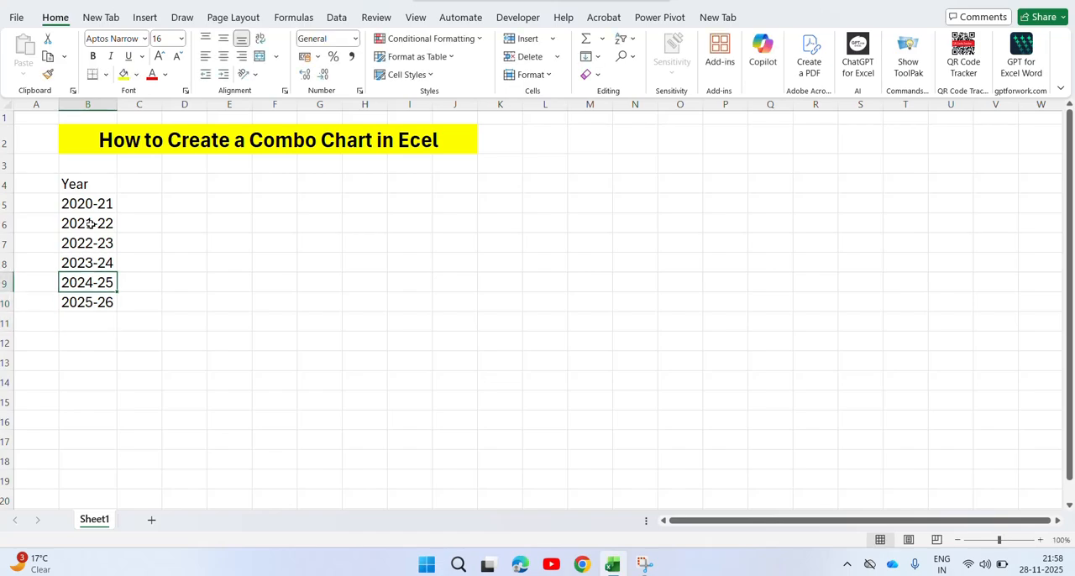
pyautogui.press('Up')
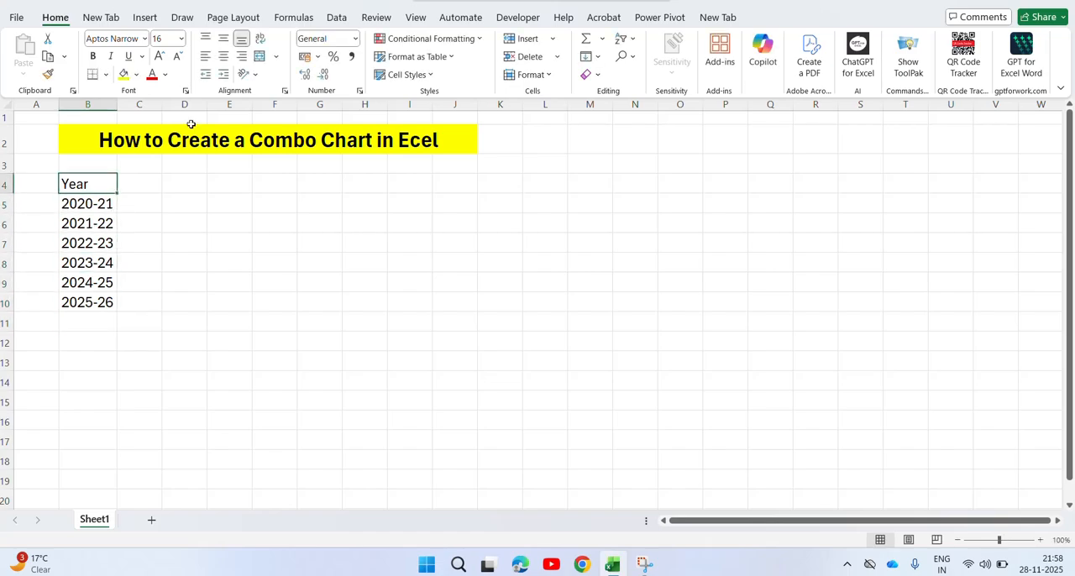
pyautogui.click(223, 57)
pyautogui.press('Up')
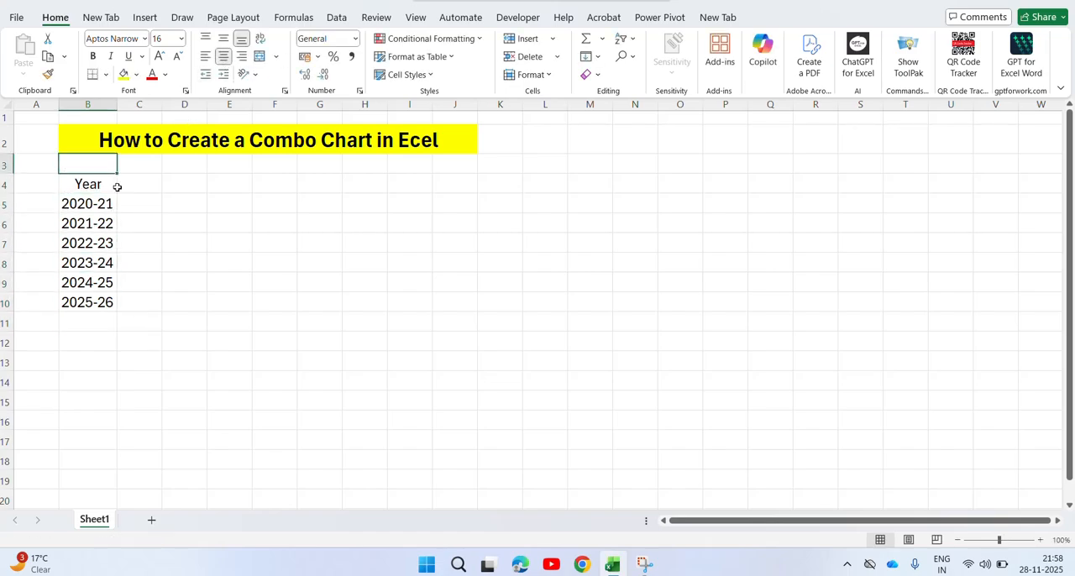
# Replace the heading in B4 with Financial Year, with a line break between the two words.
pyautogui.press('Down')
pyautogui.write('F')
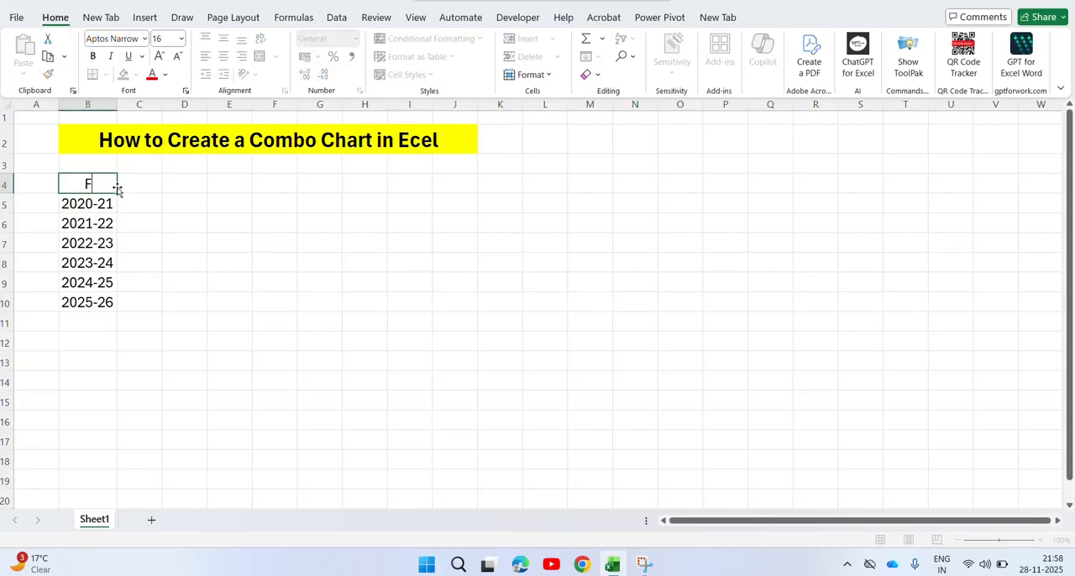
pyautogui.write('inancial Year')
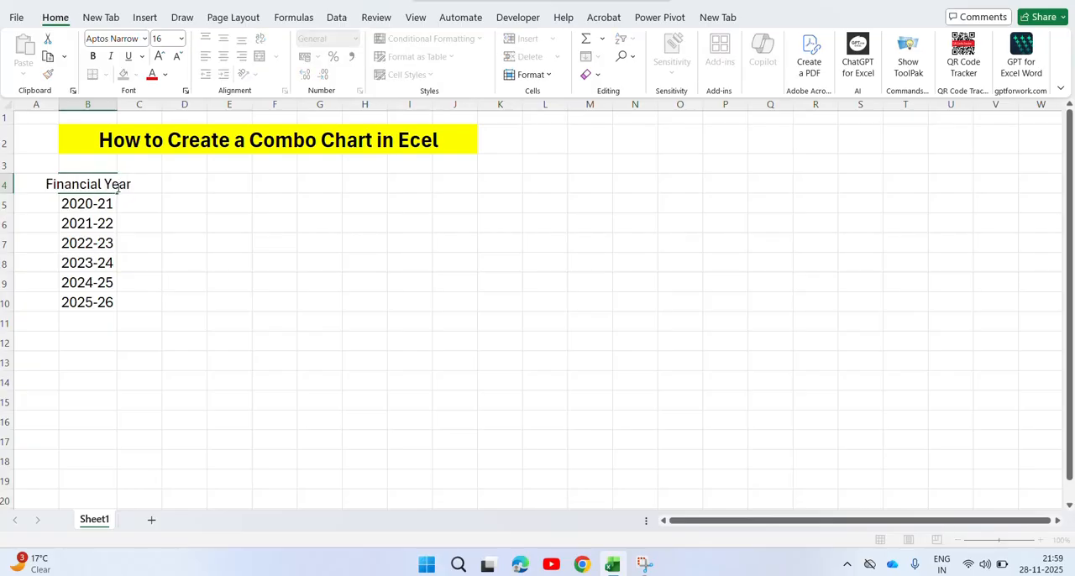
pyautogui.press('Return')
pyautogui.press('F2')
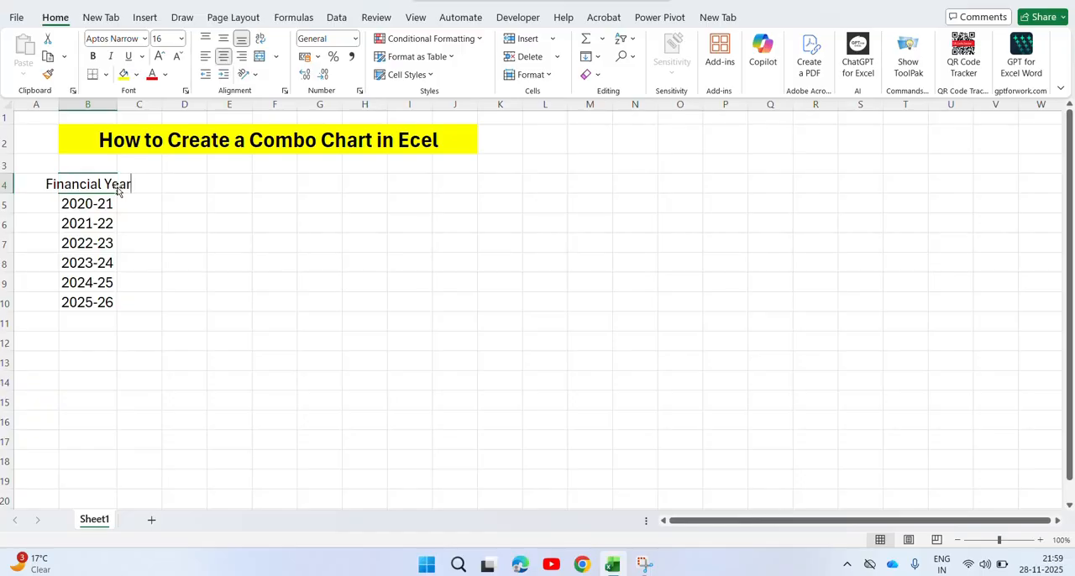
pyautogui.press('Left')
pyautogui.hotkey('alt', 'Return')
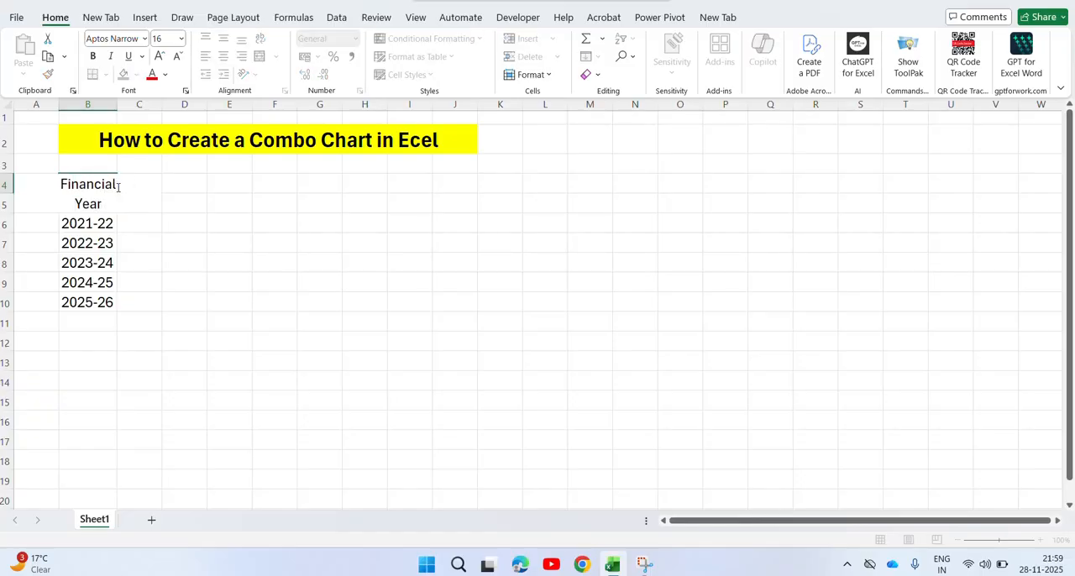
pyautogui.press('Return')
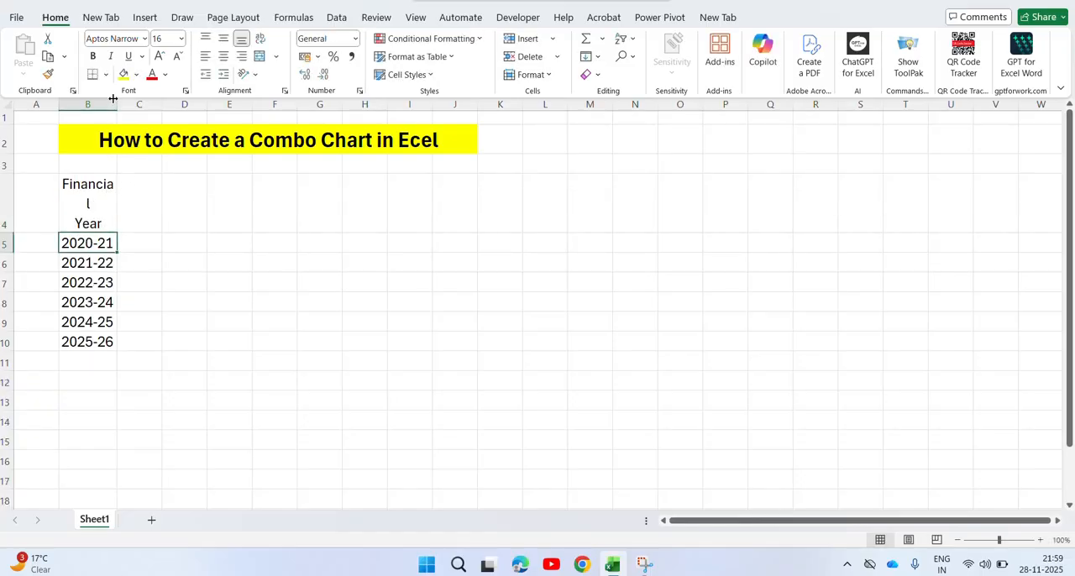
# Widen column B so the word Financial fits on one line, and middle-align cells B4:B10 vertically.
pyautogui.moveTo(112, 107); pyautogui.dragTo(140, 107)
pyautogui.click(120, 196)
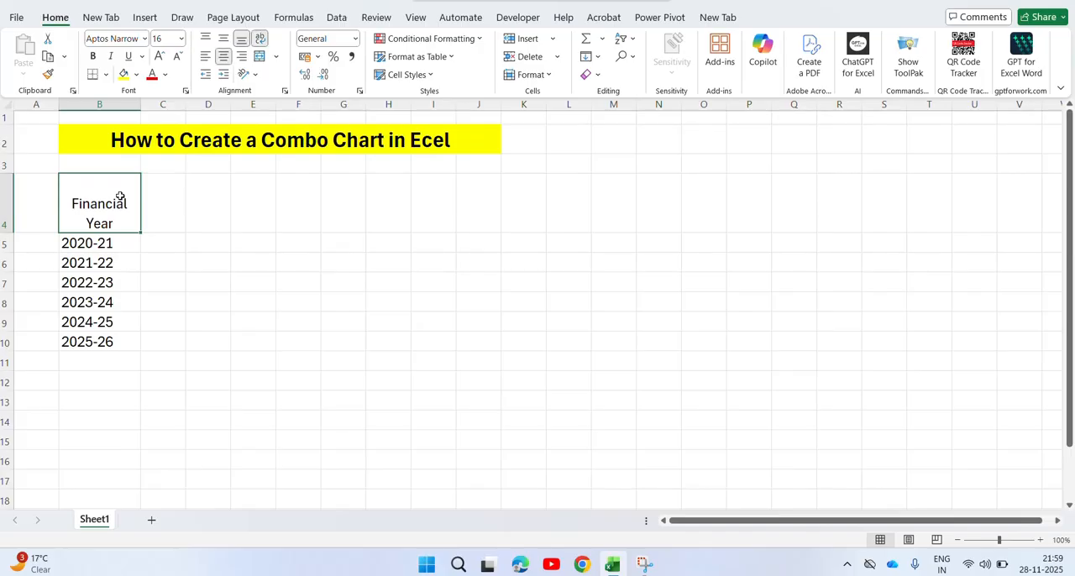
pyautogui.hotkey('ctrl', 'shift', 'Down')
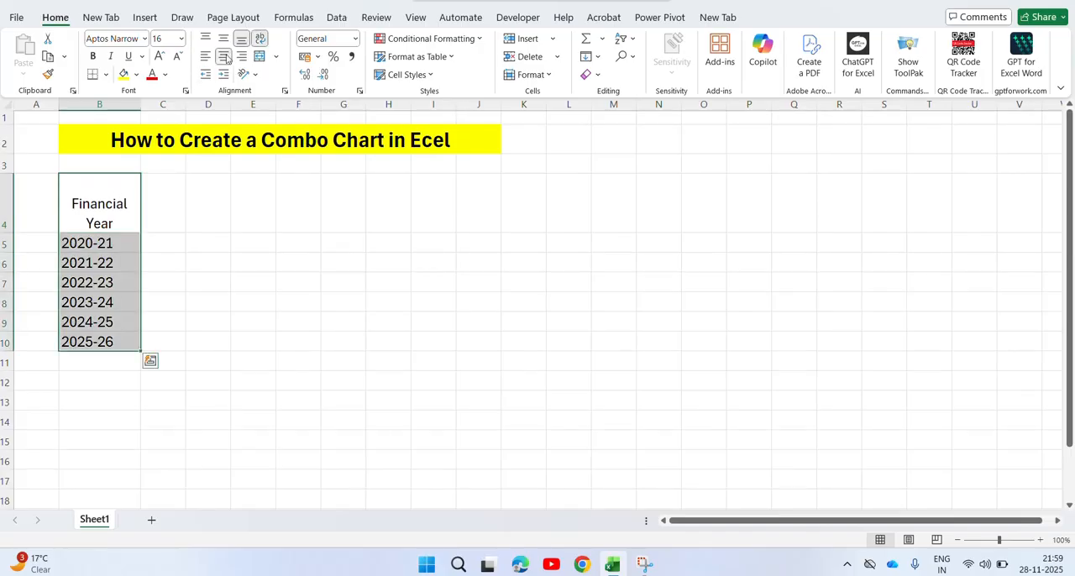
pyautogui.click(224, 38)
# Enter the heading Revenue in cell C4.
pyautogui.click(145, 210)
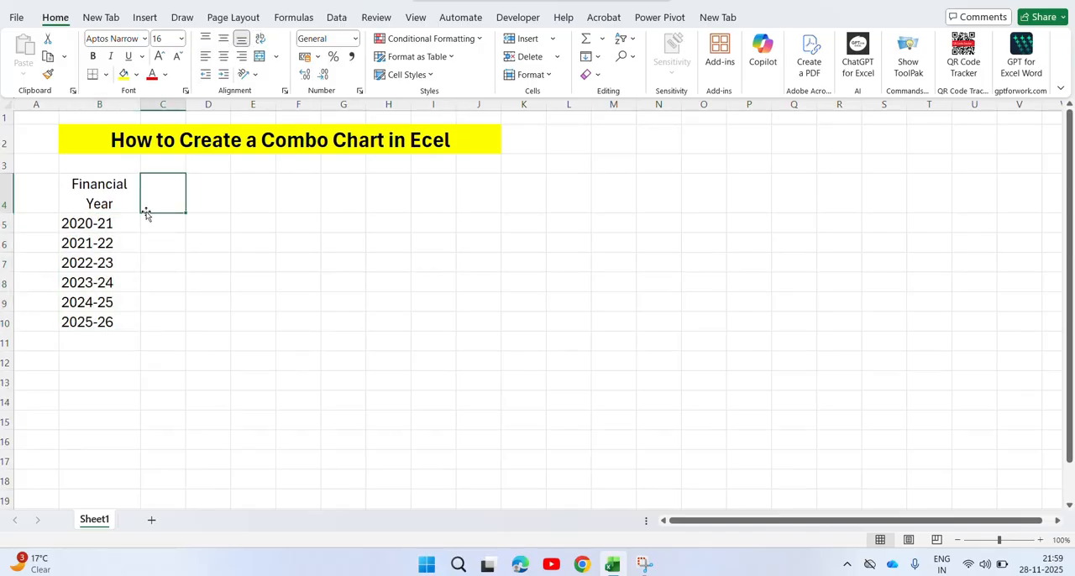
pyautogui.press('Left')
pyautogui.press('Right')
pyautogui.write('S')
pyautogui.write('Reven')
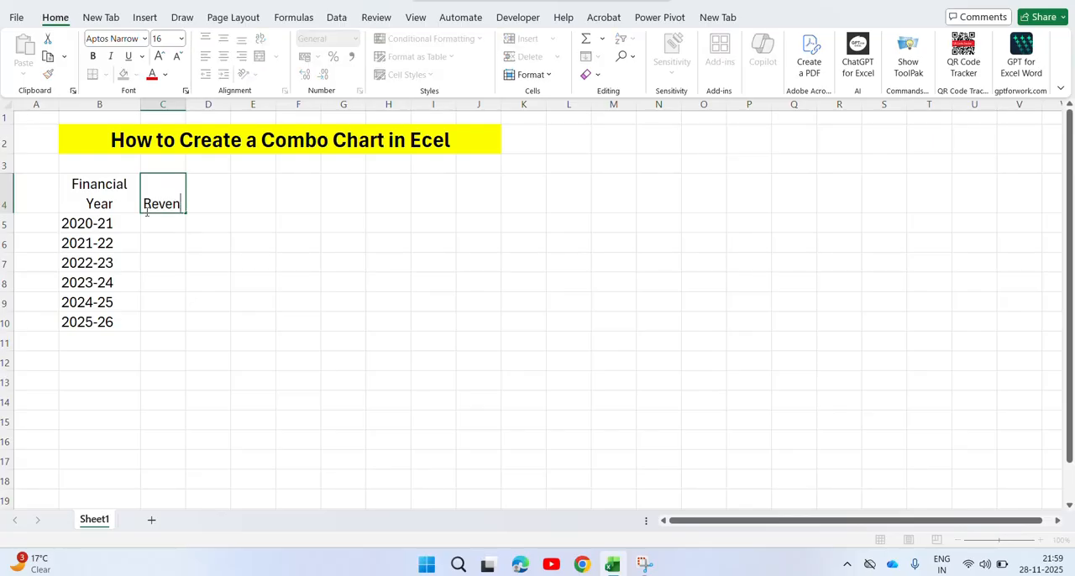
pyautogui.write('ue')
pyautogui.press('Return')
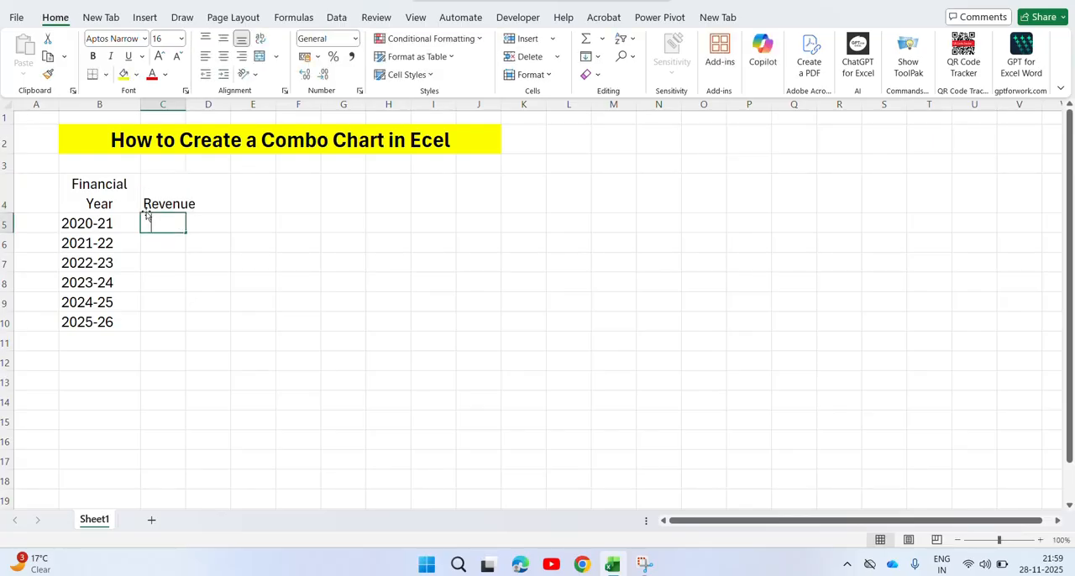
# Enter a RANDBETWEEN formula in C5 that generates a random revenue between 50000 and 85000.
pyautogui.write('=rand')
pyautogui.press('Down')
pyautogui.press('Down')
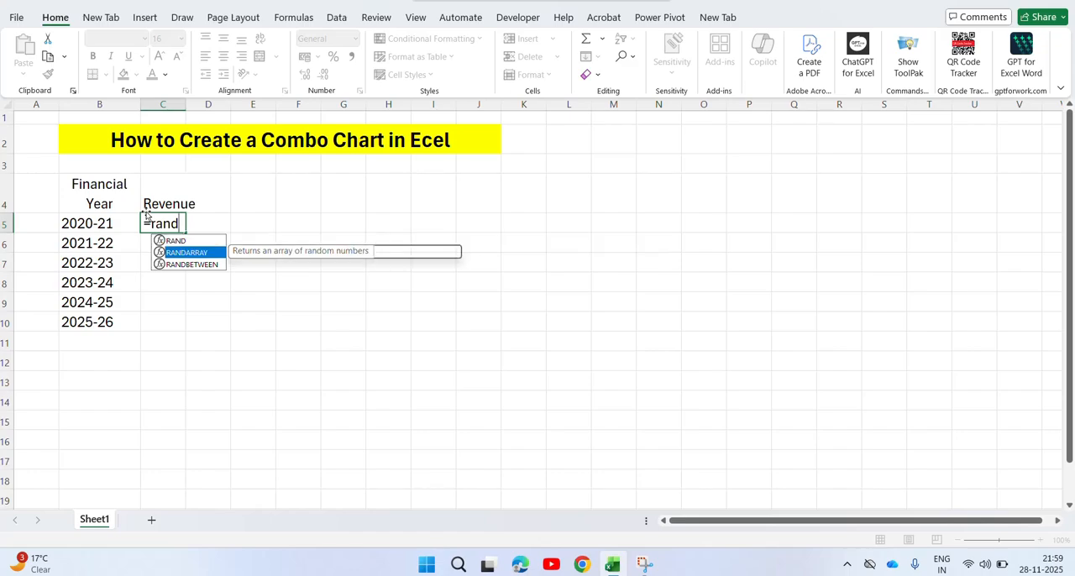
pyautogui.press('Tab')
pyautogui.write('500')
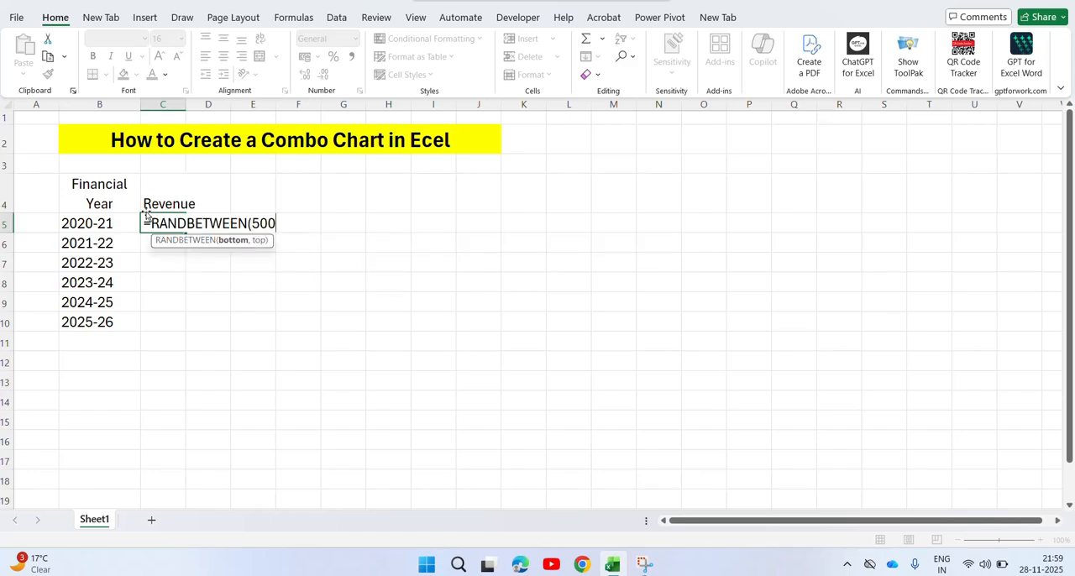
pyautogui.write('00,8500')
pyautogui.write('0')
pyautogui.press('Return')
# Copy the random revenue formula from C5 down to C10 for all financial years.
pyautogui.press('Up')
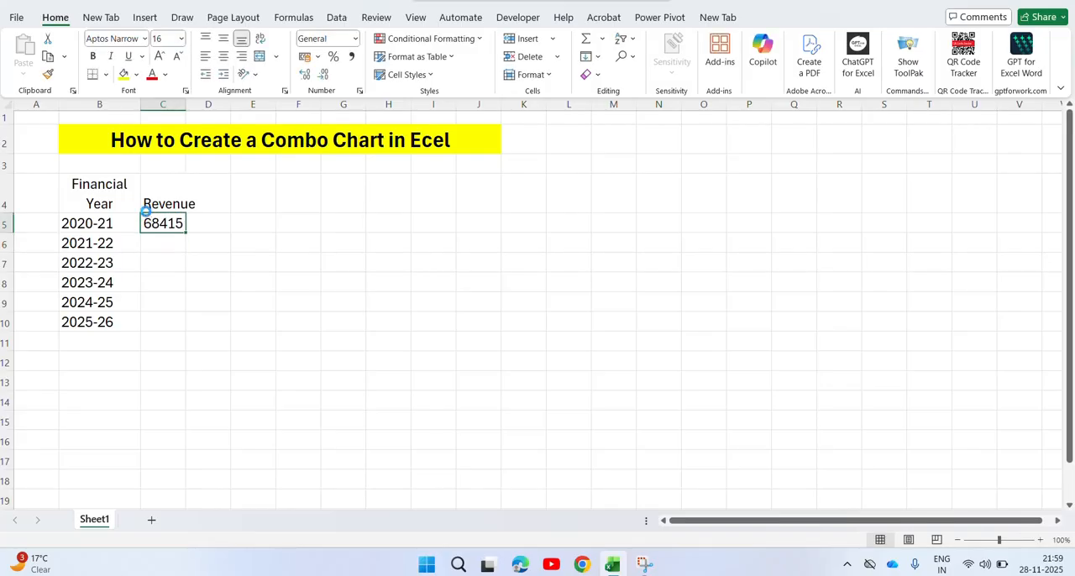
pyautogui.hotkey('ctrl', 'c')
pyautogui.press('Left')
pyautogui.press('Down')
pyautogui.hotkey('ctrl', 'Right')
pyautogui.hotkey('ctrl', 'Left')
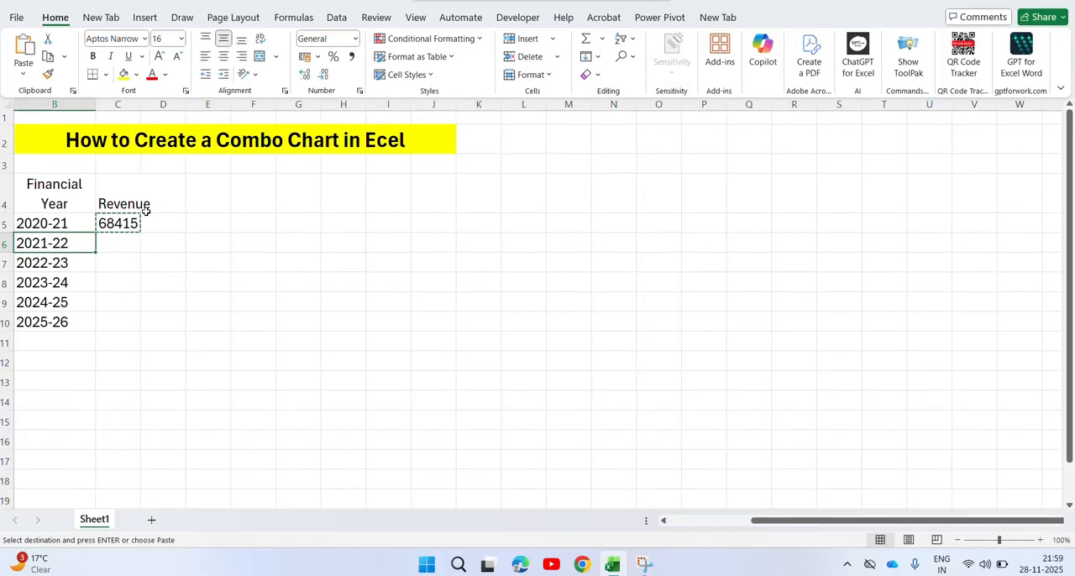
pyautogui.press('Right')
pyautogui.press('Up')
pyautogui.press('Left')
pyautogui.hotkey('ctrl', 'Down')
pyautogui.press('Right')
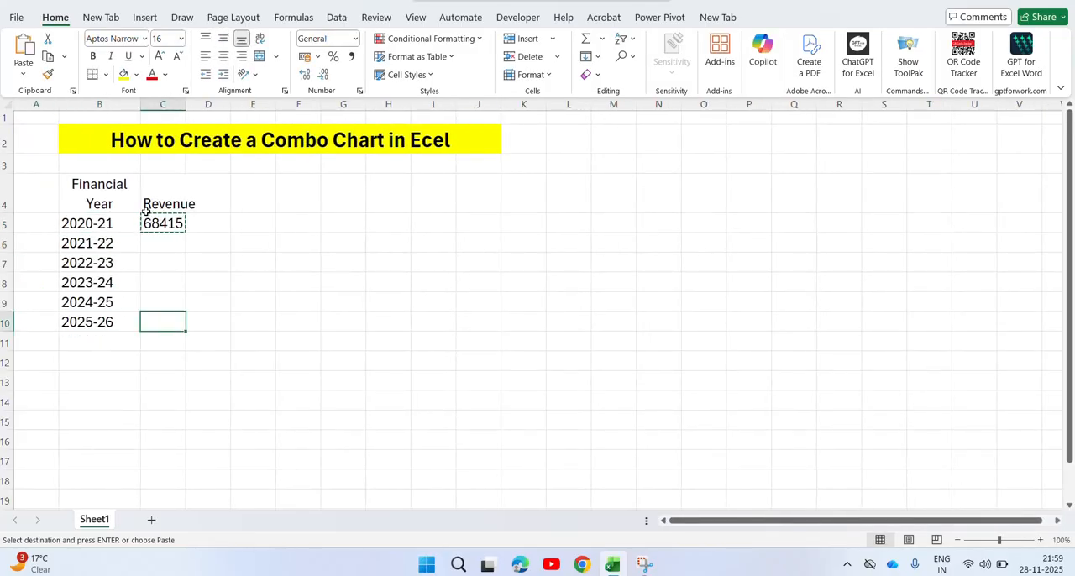
pyautogui.hotkey('ctrl', 'shift', 'Up')
pyautogui.hotkey('ctrl', 'v')
pyautogui.press('Escape')
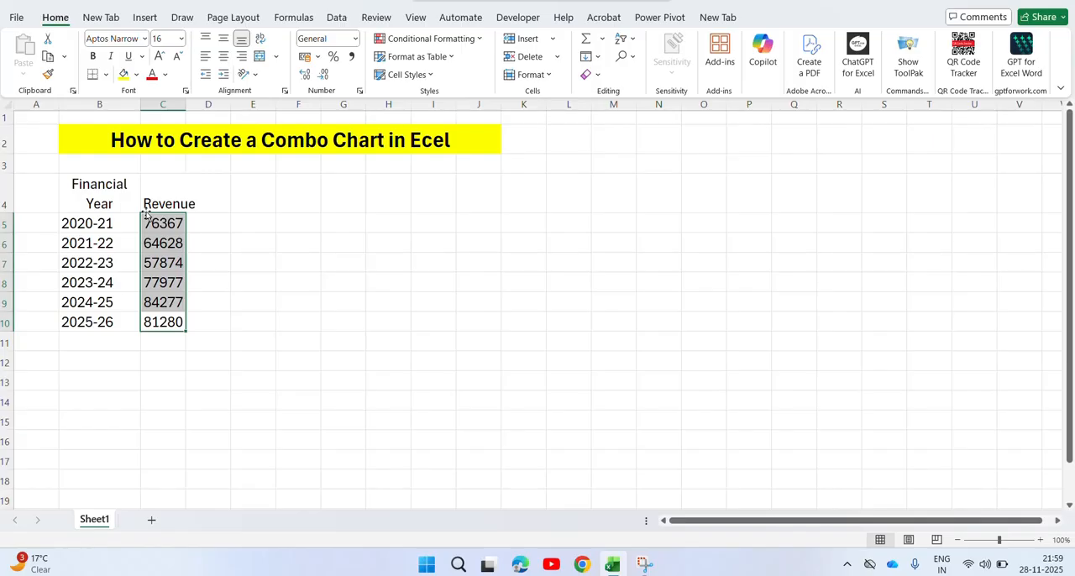
# Enter the heading Net Income in cell D4.
pyautogui.click(205, 207)
pyautogui.write('Net')
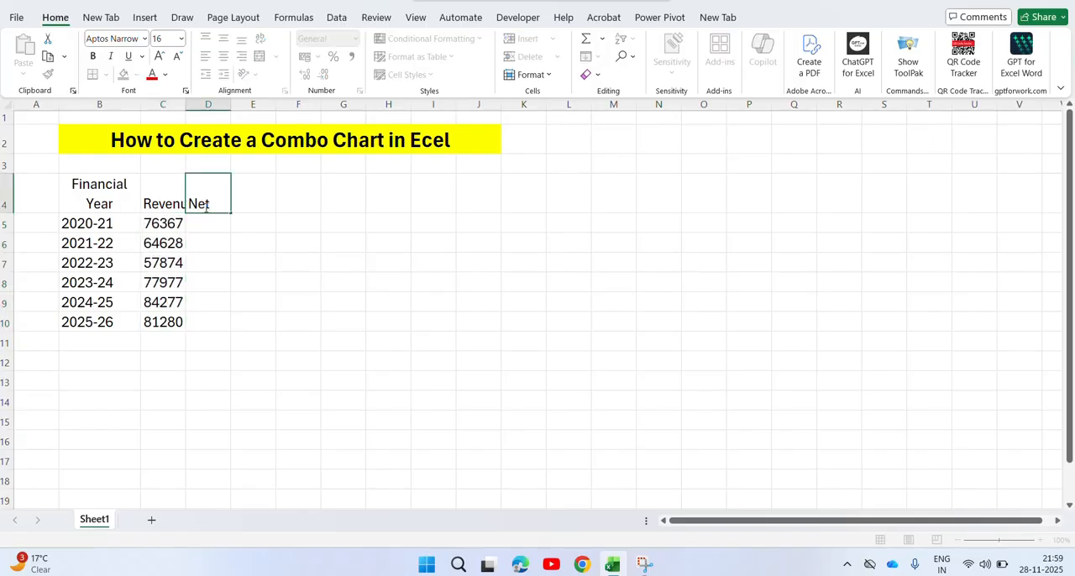
pyautogui.write(' Icome')
pyautogui.press('BackSpace')
pyautogui.press('BackSpace')
pyautogui.press('BackSpace')
pyautogui.press('BackSpace')
pyautogui.write('Income')
pyautogui.press('Return')
# Enter a RANDBETWEEN formula in D5 that generates a random net income between 20000 and 35000.
pyautogui.write('=rand')
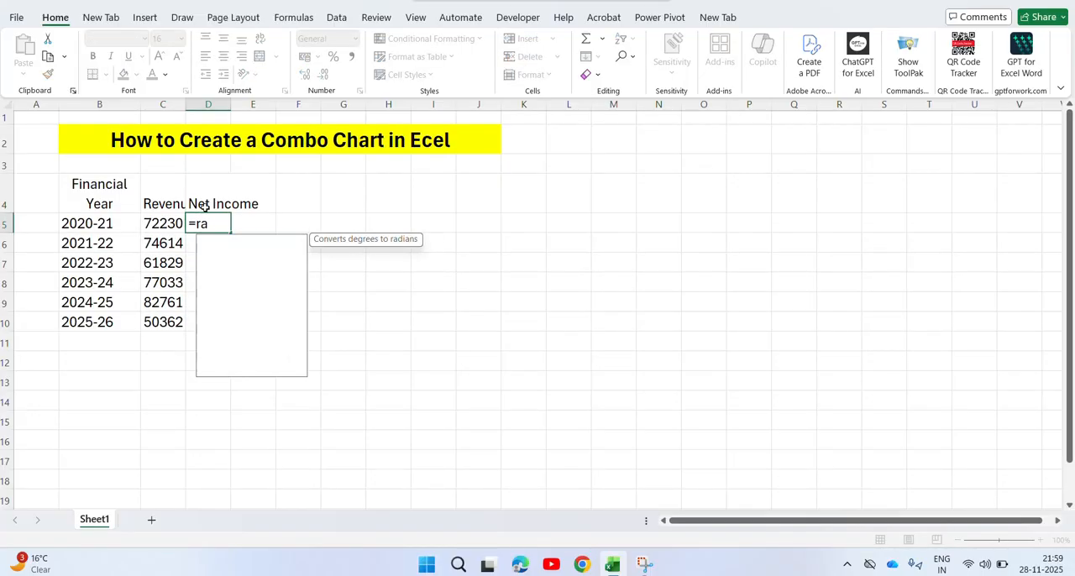
pyautogui.press('Down')
pyautogui.press('Down')
pyautogui.press('Tab')
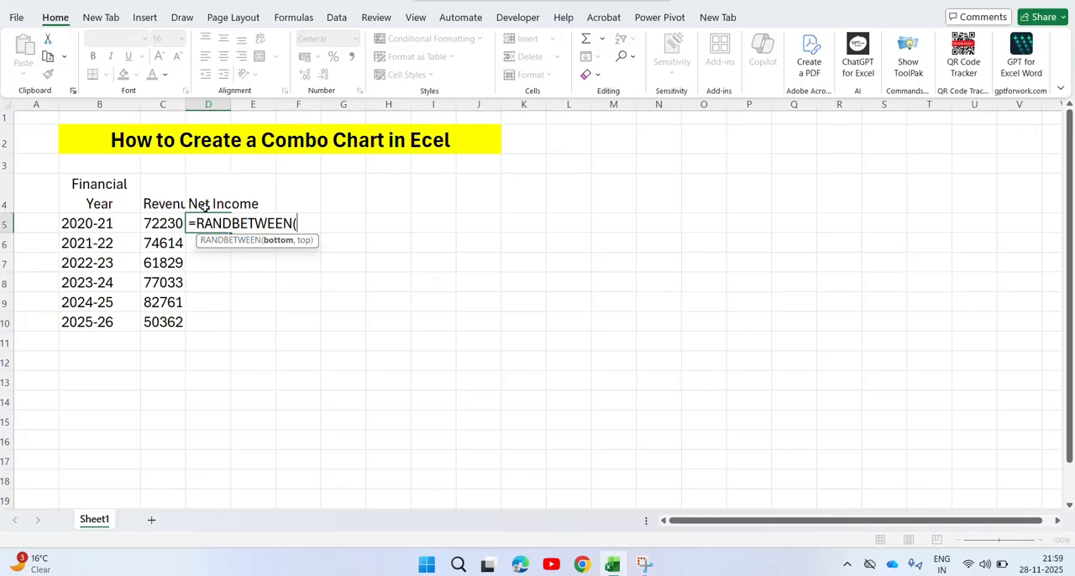
pyautogui.write('20000,3')
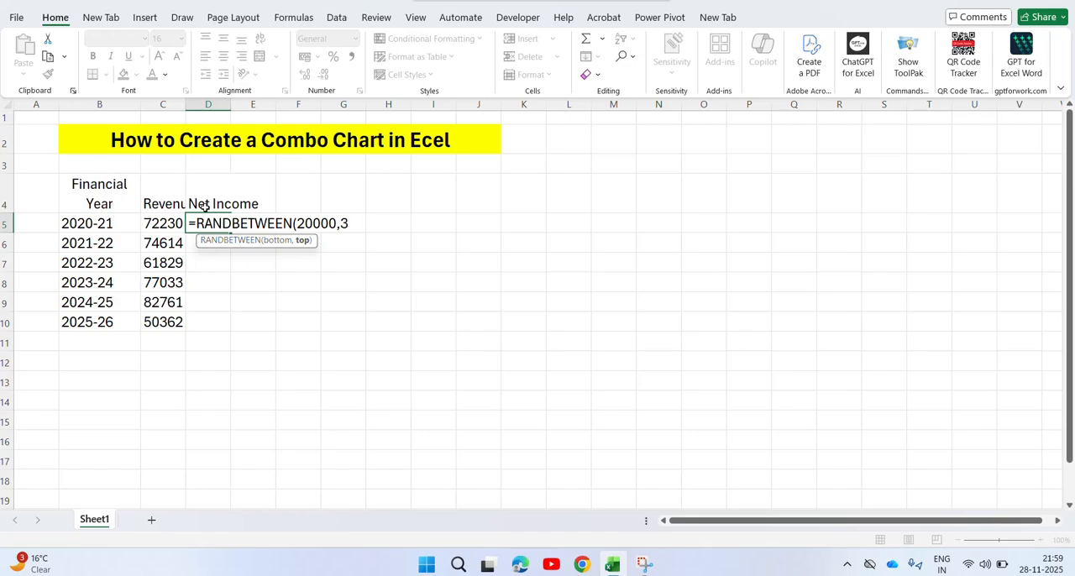
pyautogui.write('5000')
pyautogui.press('Return')
# Copy the random net income formula from D5 down to D10 for all financial years.
pyautogui.press('Up')
pyautogui.hotkey('ctrl', 'c')
pyautogui.press('Left')
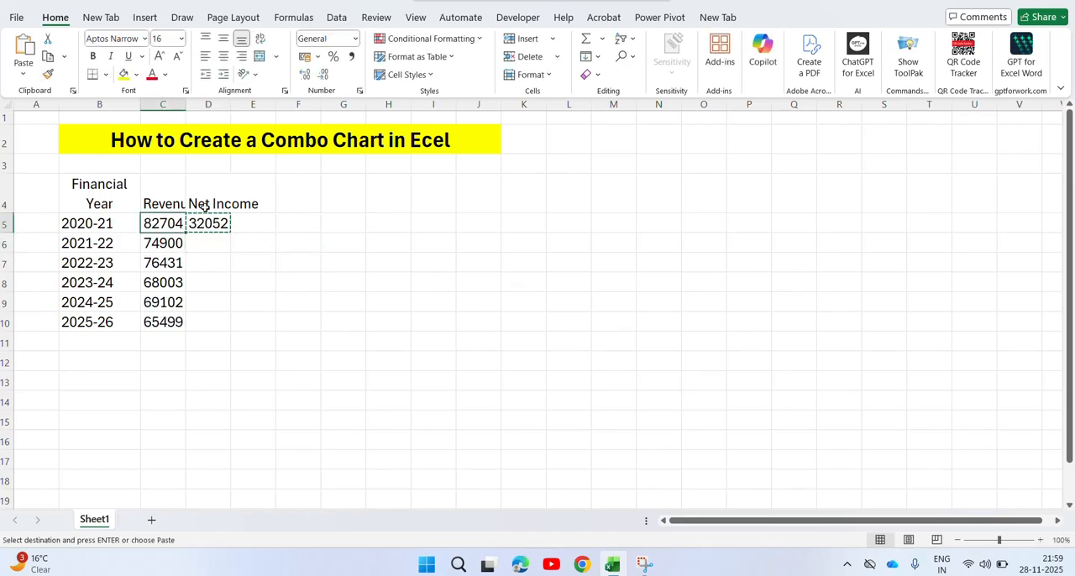
pyautogui.press('Right')
pyautogui.hotkey('shift', 'Down')
pyautogui.hotkey('shift', 'Down')
pyautogui.hotkey('shift', 'Down')
pyautogui.hotkey('shift', 'Down')
pyautogui.hotkey('shift', 'Down')
pyautogui.hotkey('ctrl', 'v')
pyautogui.press('Escape')
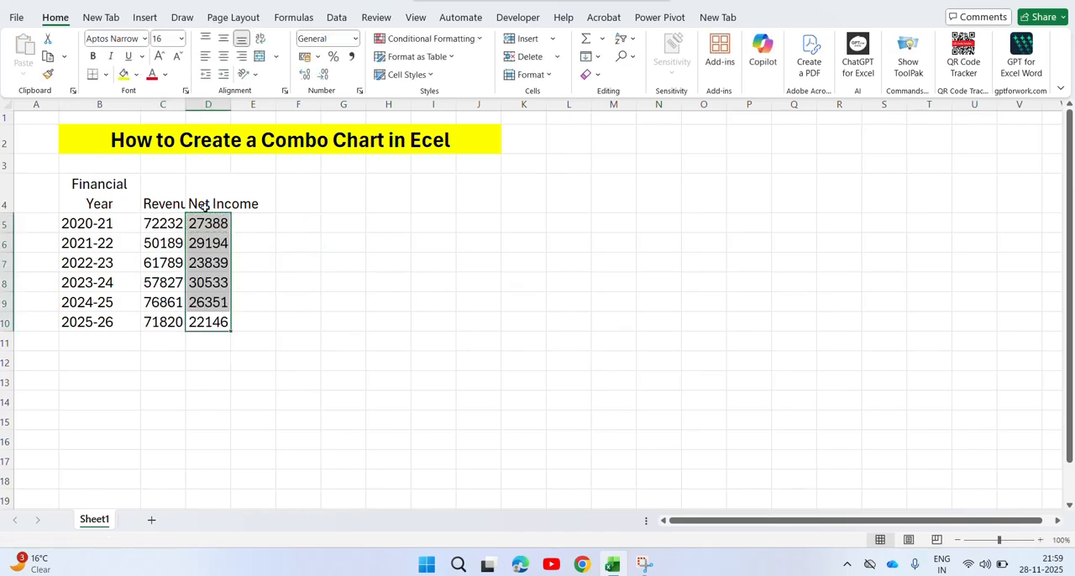
# Replace the random formulas in C5:D10 with their static values by copying and pasting them in place as values.
pyautogui.click(174, 223)
pyautogui.hotkey('shift', 'Down')
pyautogui.hotkey('shift', 'Down')
pyautogui.hotkey('shift', 'Down')
pyautogui.hotkey('shift', 'Down')
pyautogui.hotkey('shift', 'Down')
pyautogui.hotkey('shift', 'Right')
pyautogui.hotkey('ctrl', 'c')
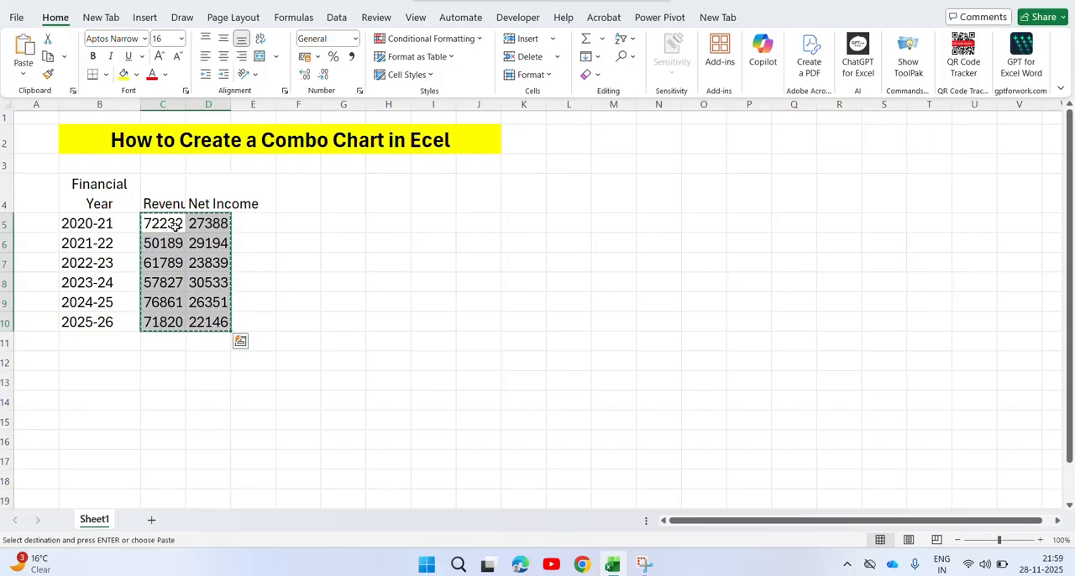
pyautogui.rightClick(176, 276)
pyautogui.click(240, 191)
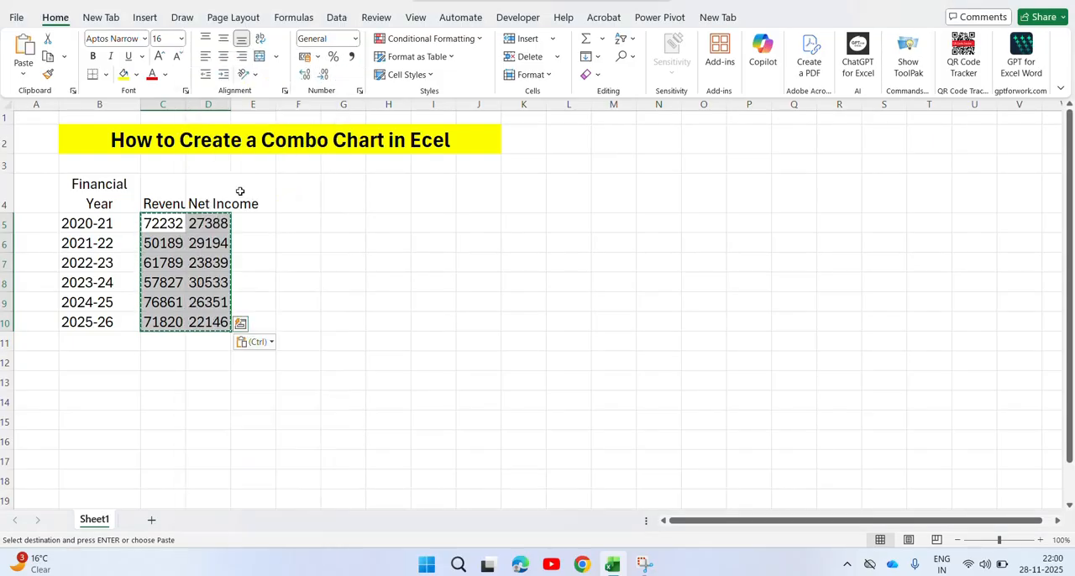
pyautogui.press('Escape')
# Enter the heading Profit Margin in cell E4.
pyautogui.click(159, 192)
pyautogui.press('Left')
pyautogui.hotkey('ctrl', 'shift', 'Right')
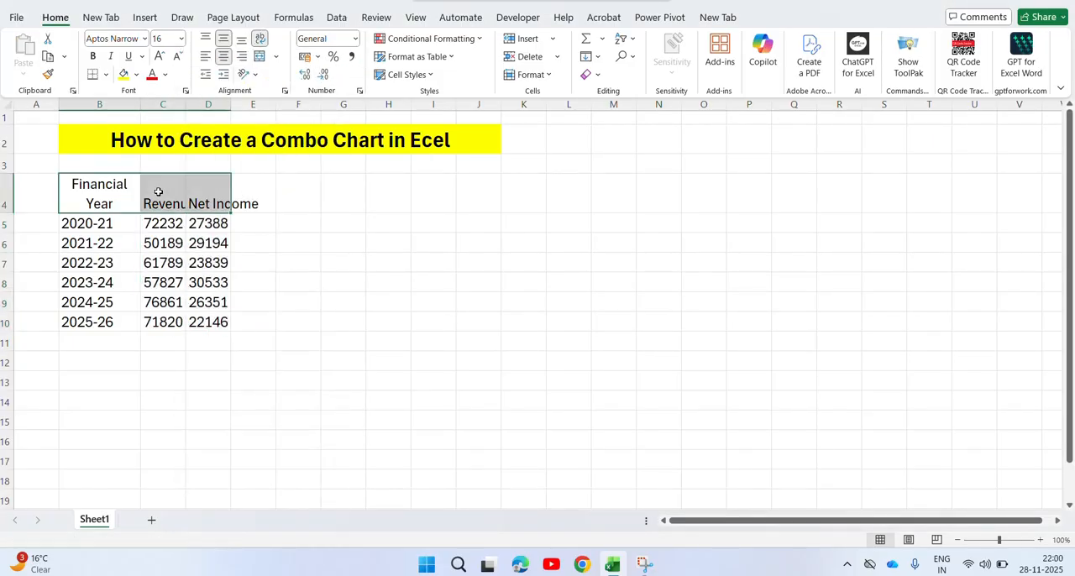
pyautogui.hotkey('ctrl', 'Right')
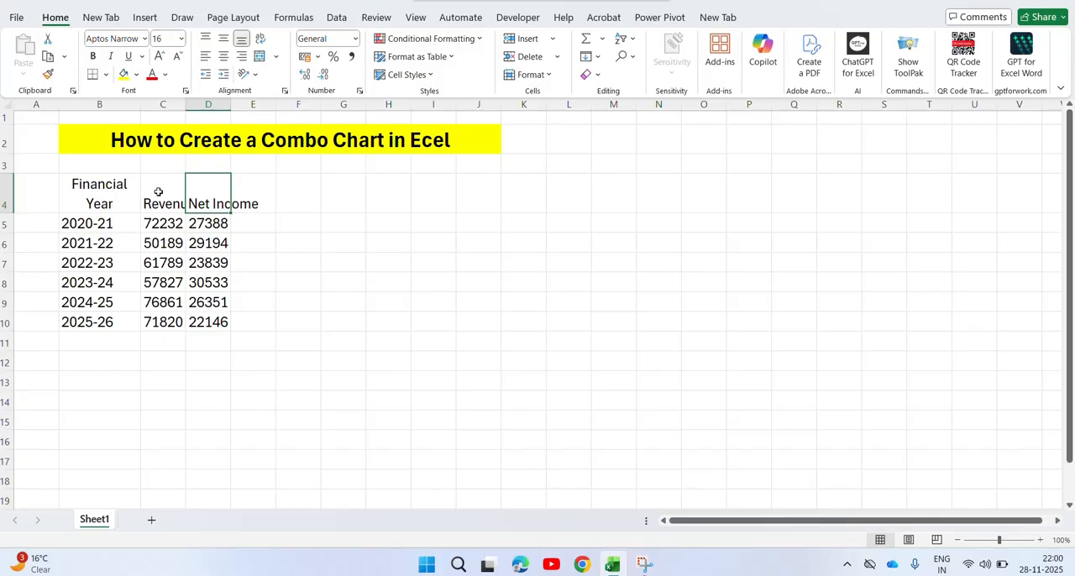
pyautogui.press('Left')
pyautogui.press('Right')
pyautogui.press('Right')
pyautogui.press('F2')
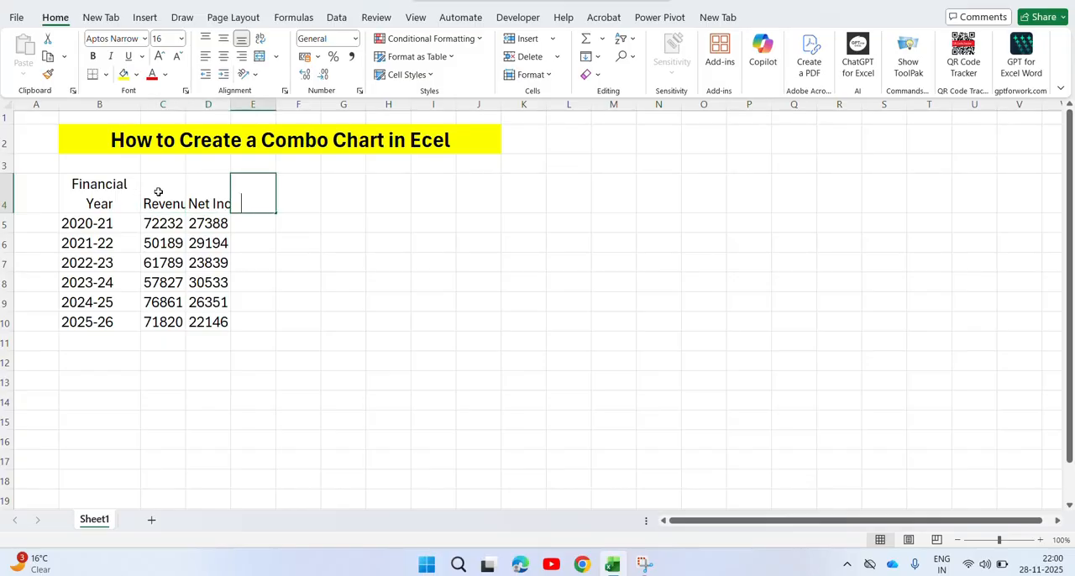
pyautogui.write('Profit')
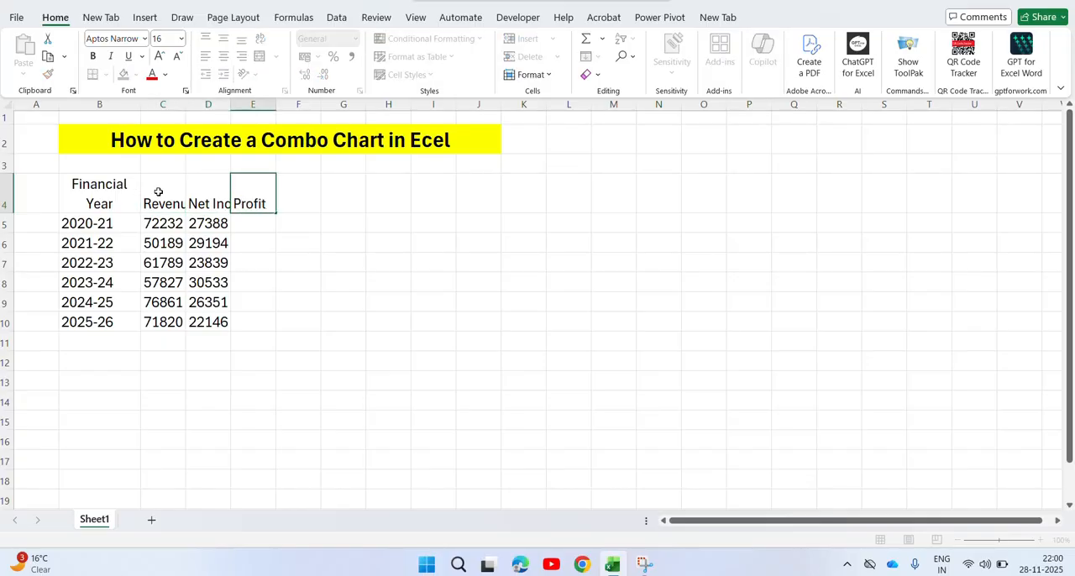
pyautogui.write(' Masr')
pyautogui.press('BackSpace')
pyautogui.write('gin')
pyautogui.press('Return')
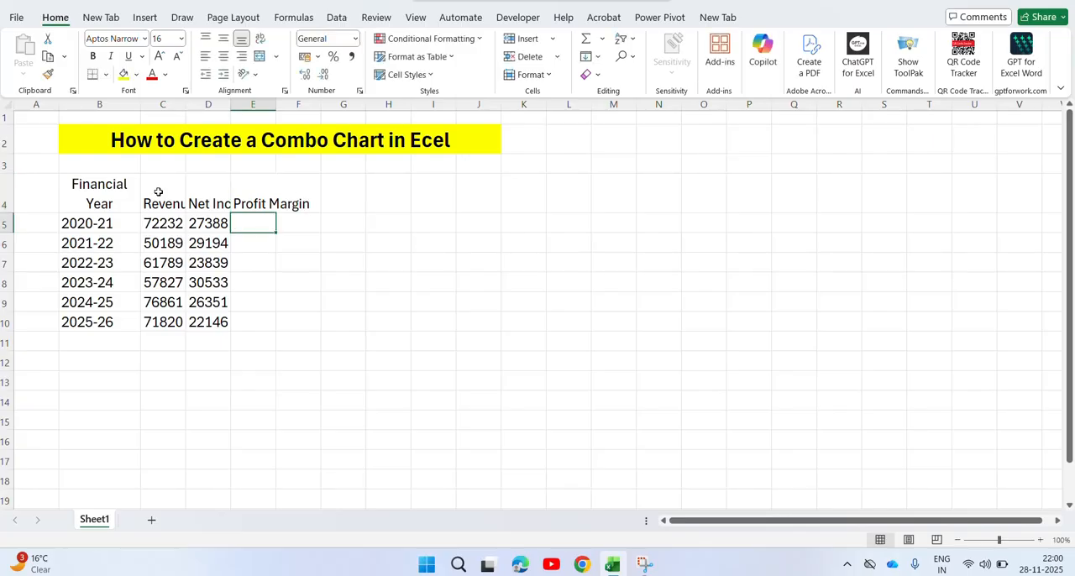
# Enter the formula =D5/C5 in E5 to divide net income by revenue.
pyautogui.write('=')
pyautogui.press('Left')
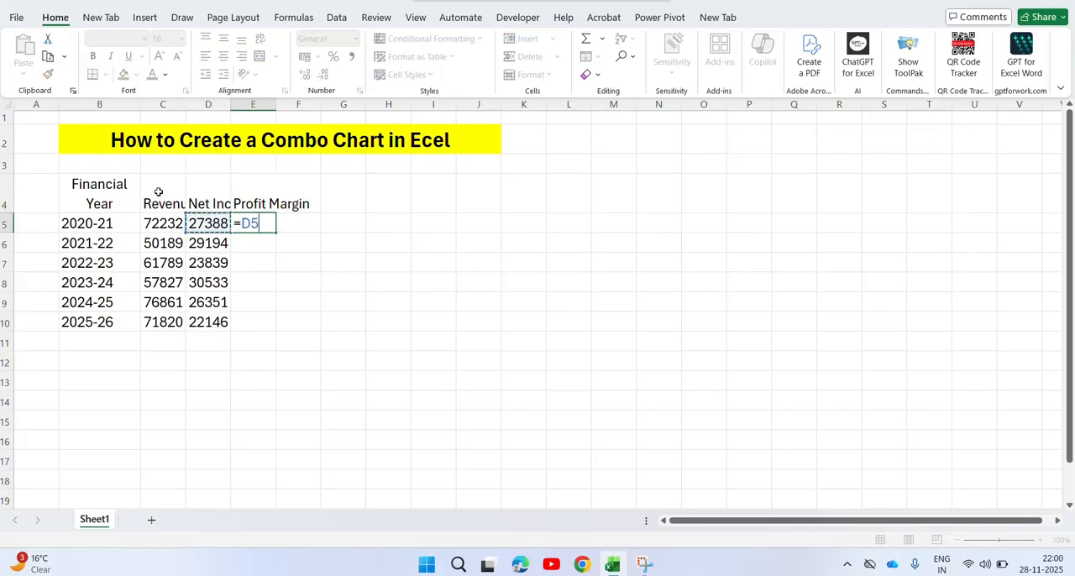
pyautogui.write('/')
pyautogui.press('Left')
# Copy the profit margin formula from E5 down to E10 and format the results as percentages.
pyautogui.press('Left')
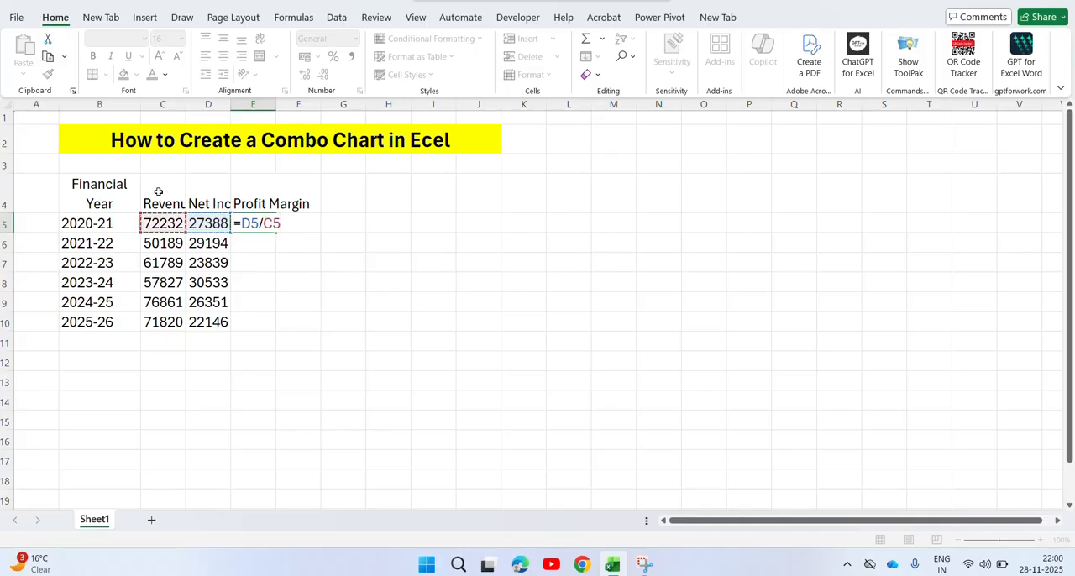
pyautogui.hotkey('ctrl', 'Return')
pyautogui.hotkey('ctrl', 'c')
pyautogui.press('Left')
pyautogui.hotkey('ctrl', 'Down')
pyautogui.press('Right')
pyautogui.hotkey('ctrl', 'shift', 'Up')
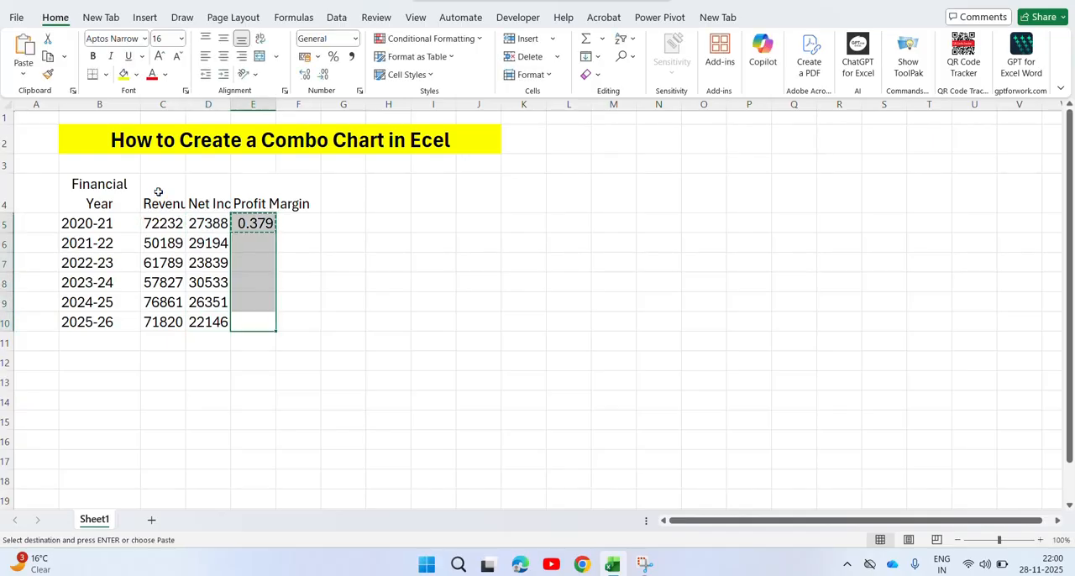
pyautogui.hotkey('ctrl', 'v')
pyautogui.press('Escape')
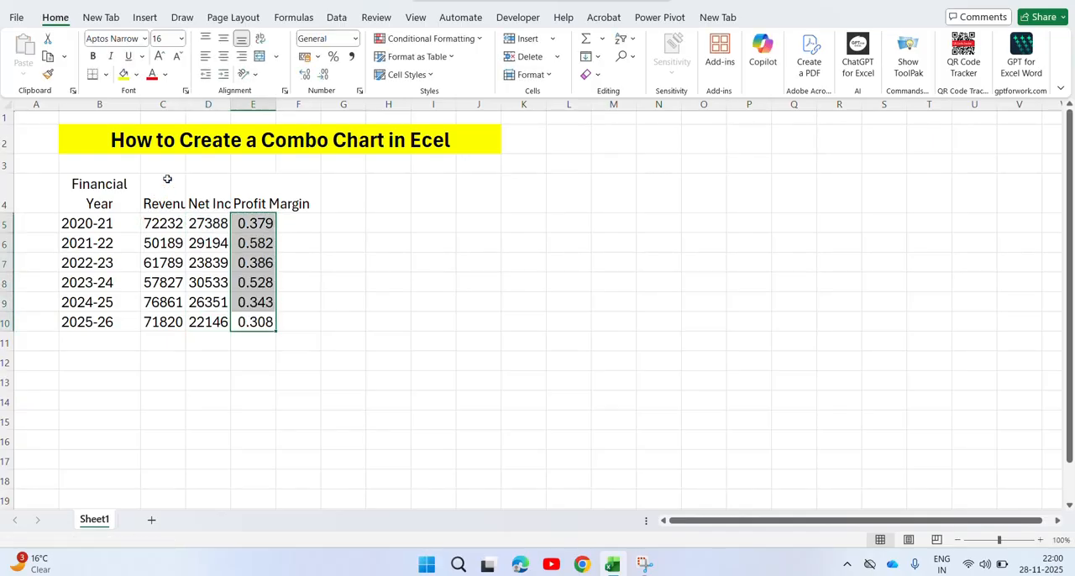
pyautogui.click(333, 56)
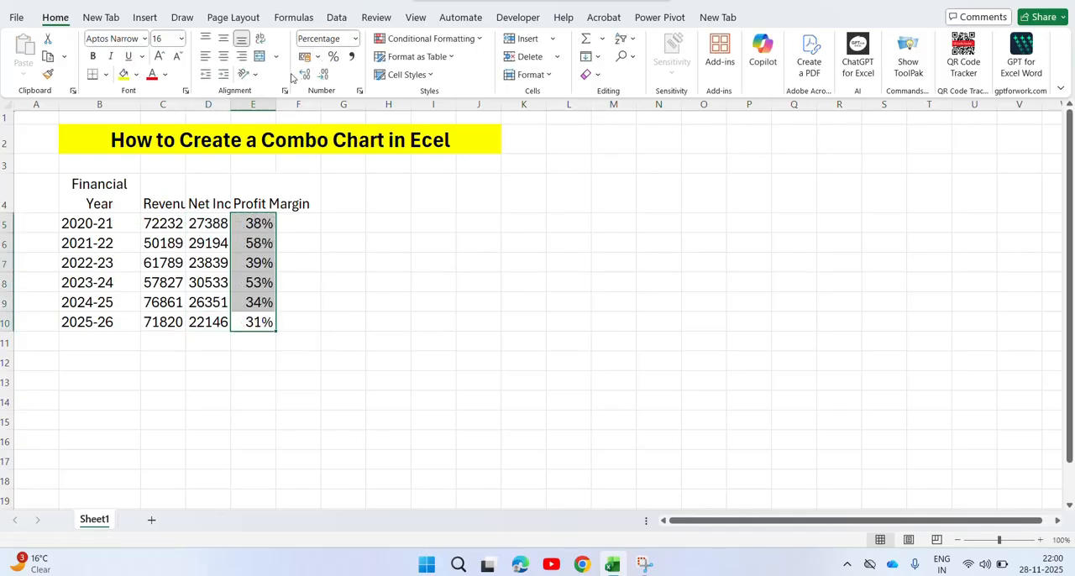
# Middle-align the cells of the table B4:E10 vertically and autofit all column widths in the sheet.
pyautogui.click(257, 204)
pyautogui.press('Left')
pyautogui.press('Left')
pyautogui.press('Left')
pyautogui.hotkey('ctrl', 'a')
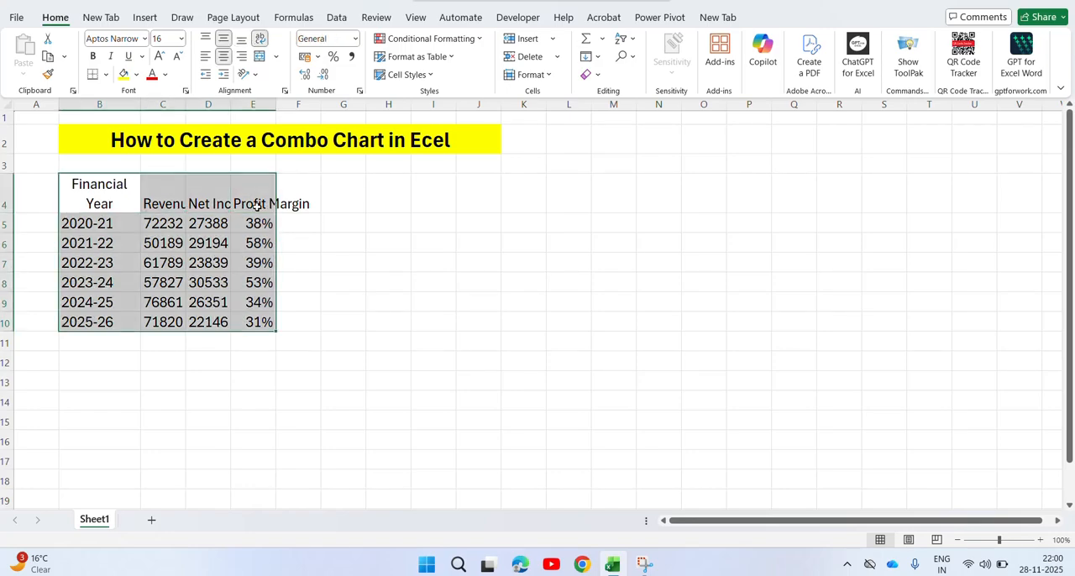
pyautogui.click(223, 39)
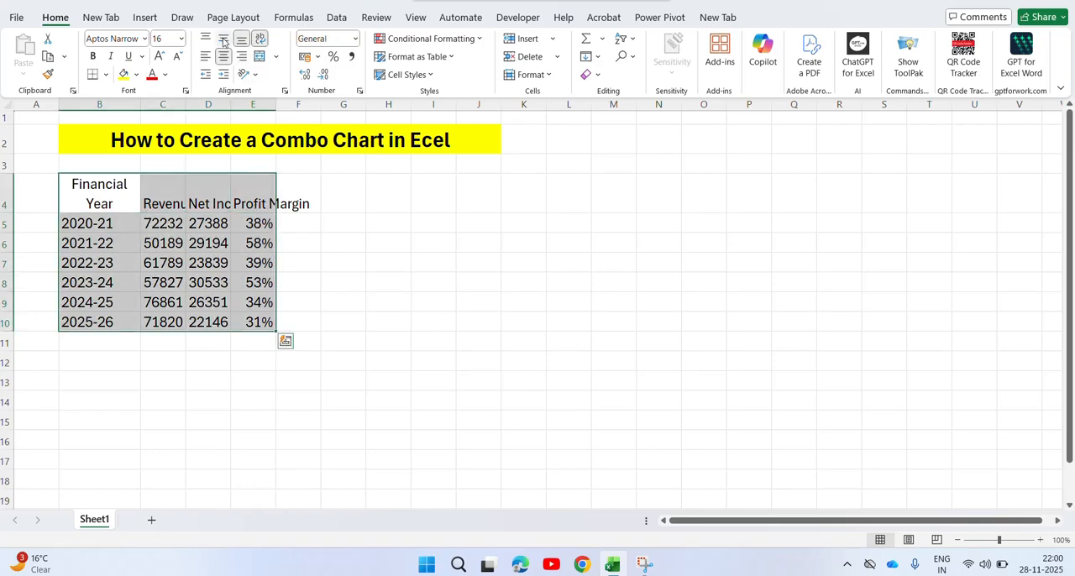
pyautogui.click(223, 56)
pyautogui.click(223, 40)
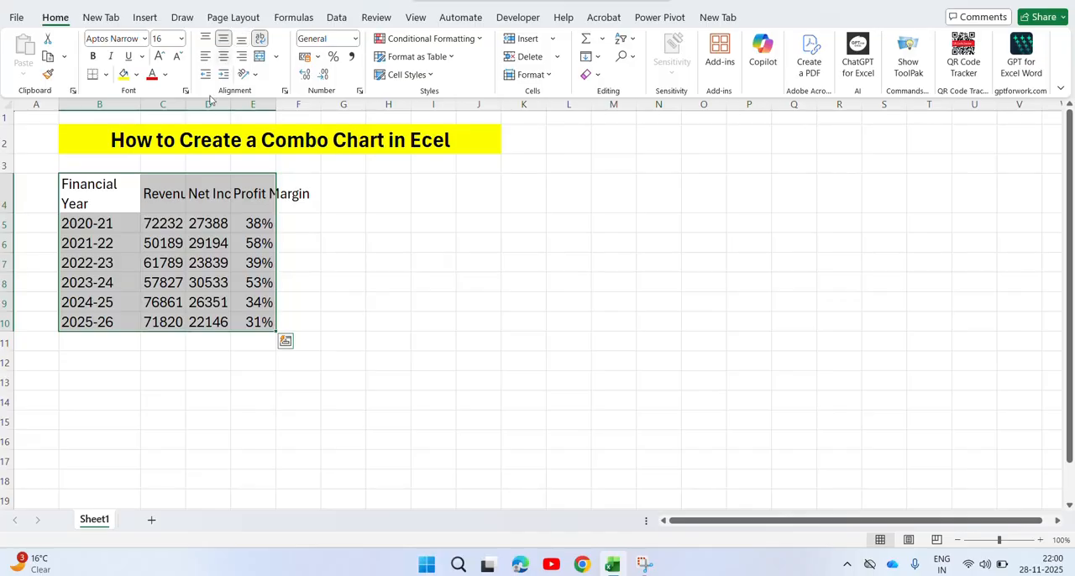
pyautogui.hotkey('ctrl', 'a')
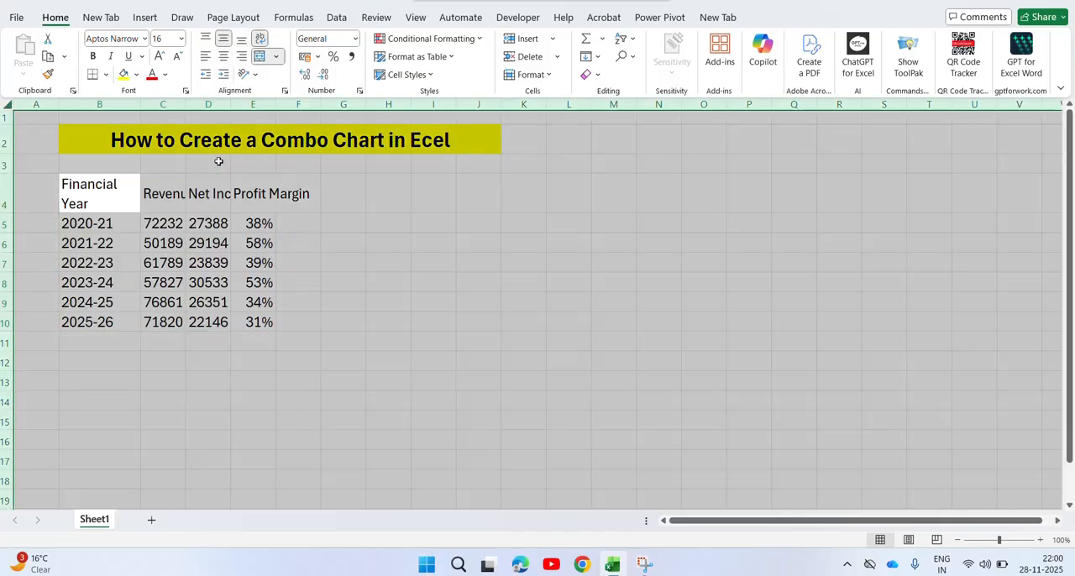
pyautogui.doubleClick(186, 104)
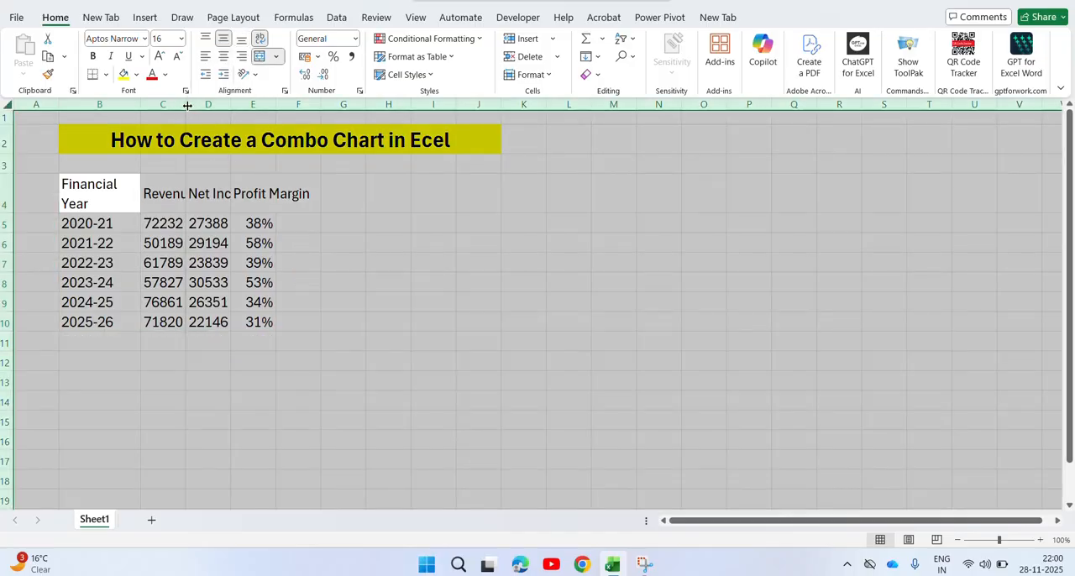
# Fill the header row B4:E4 with light blue.
pyautogui.click(216, 210)
pyautogui.press('Left')
pyautogui.press('Left')
pyautogui.hotkey('ctrl', 'shift', 'Right')
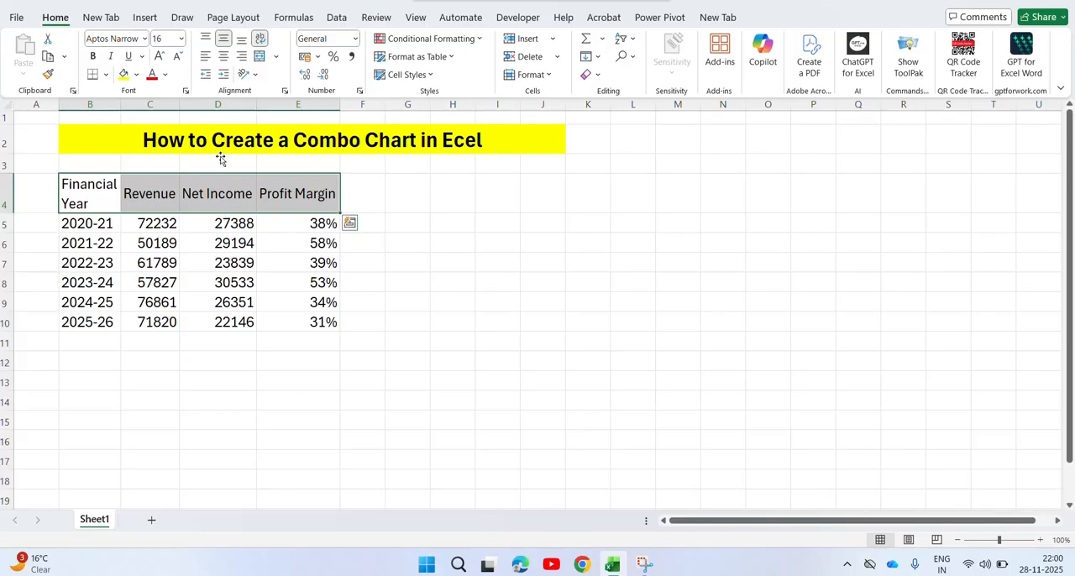
pyautogui.click(136, 74)
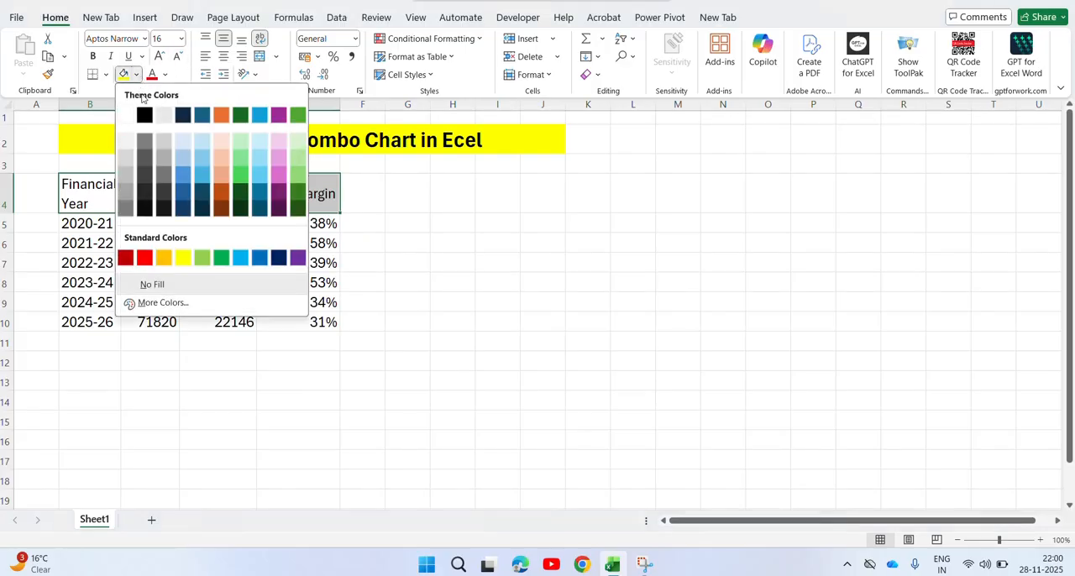
pyautogui.click(202, 155)
# Apply all borders to the whole table B4:E10 and centre its contents horizontally.
pyautogui.hotkey('ctrl', 'shift', 'Down')
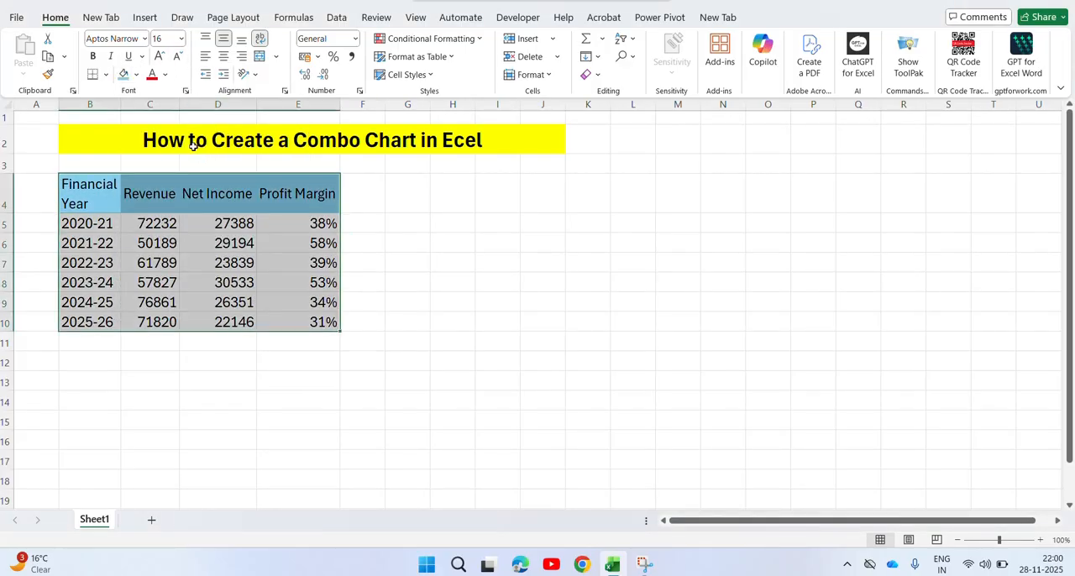
pyautogui.click(106, 74)
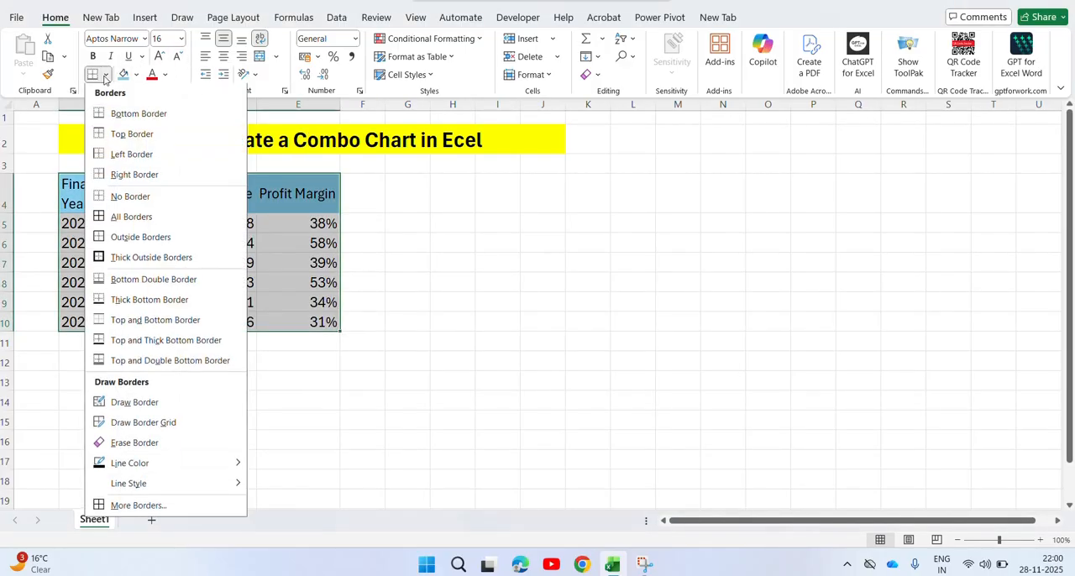
pyautogui.click(99, 219)
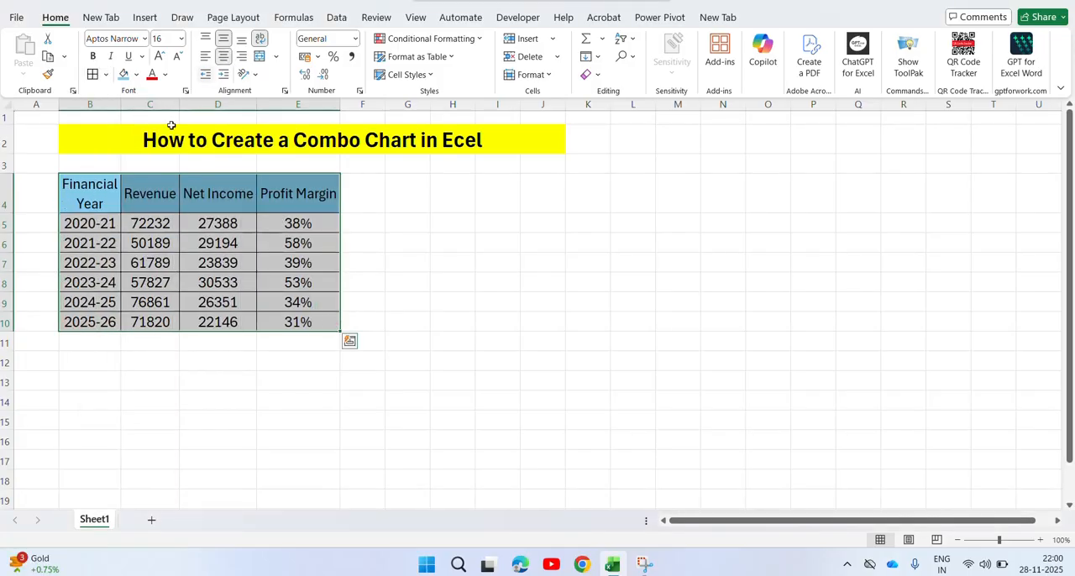
# Make the header row B4:E4 bold.
pyautogui.click(100, 200)
pyautogui.hotkey('shift', 'Right')
pyautogui.hotkey('shift', 'Right')
pyautogui.hotkey('shift', 'Right')
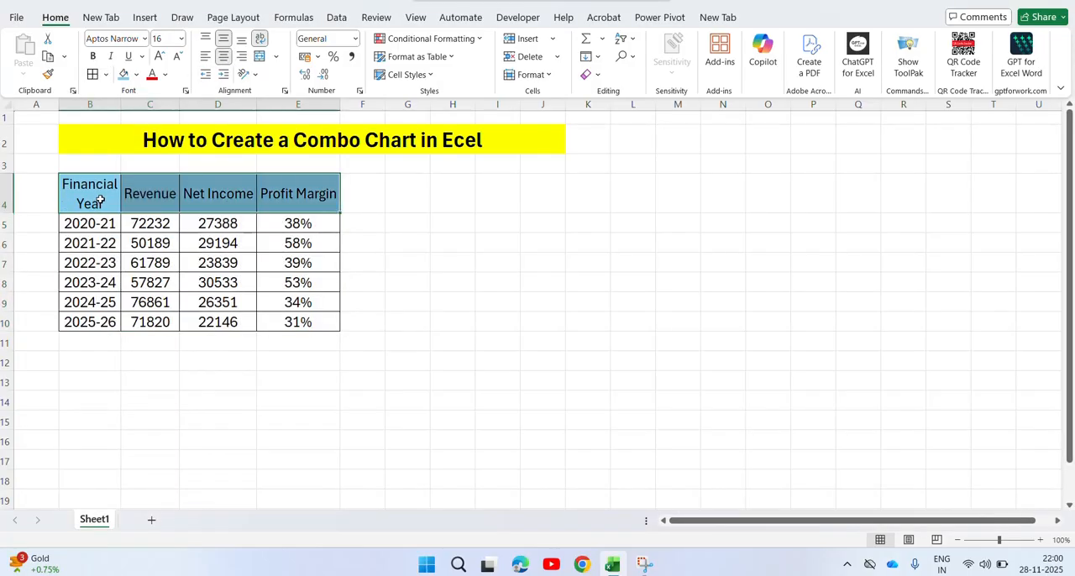
pyautogui.hotkey('ctrl', 'b')
pyautogui.press('Down')
pyautogui.press('Down')
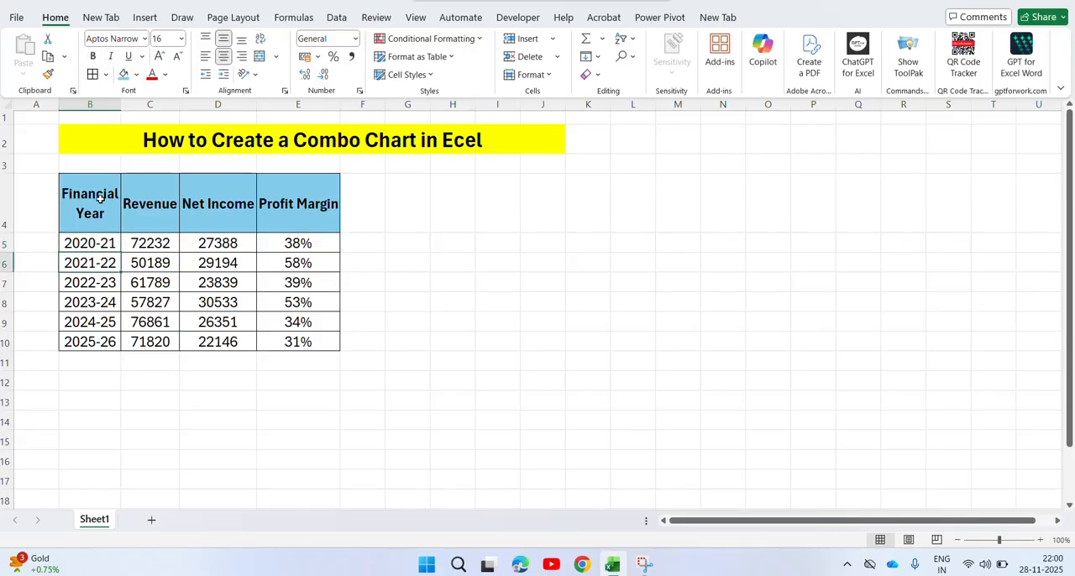
# Review the table's column headings from Financial Year to Profit Margin and the first profit margin cell.
pyautogui.click(117, 207)
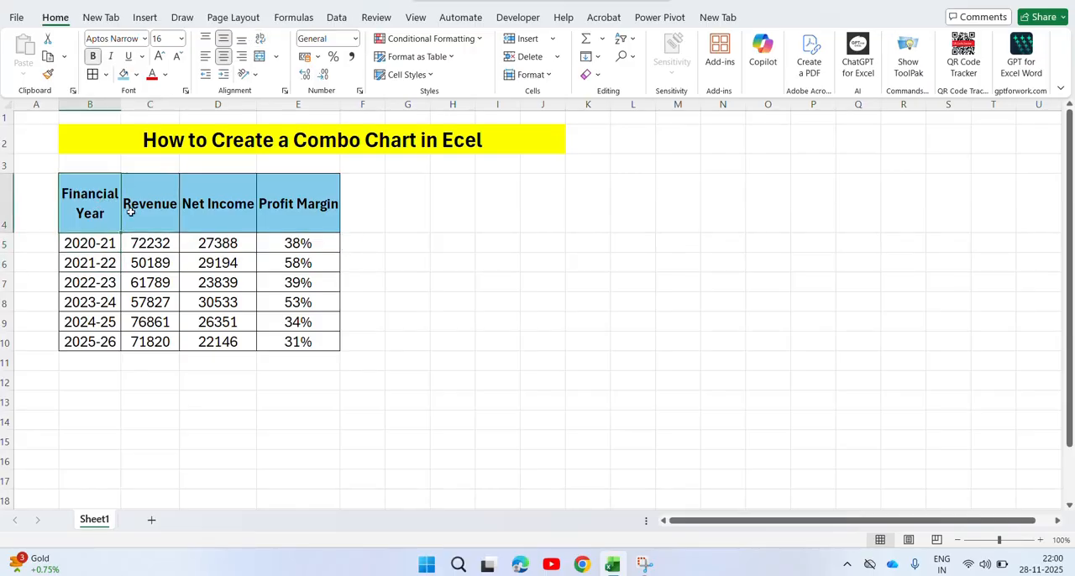
pyautogui.press('Right')
pyautogui.press('Right')
pyautogui.press('Right')
pyautogui.press('Down')
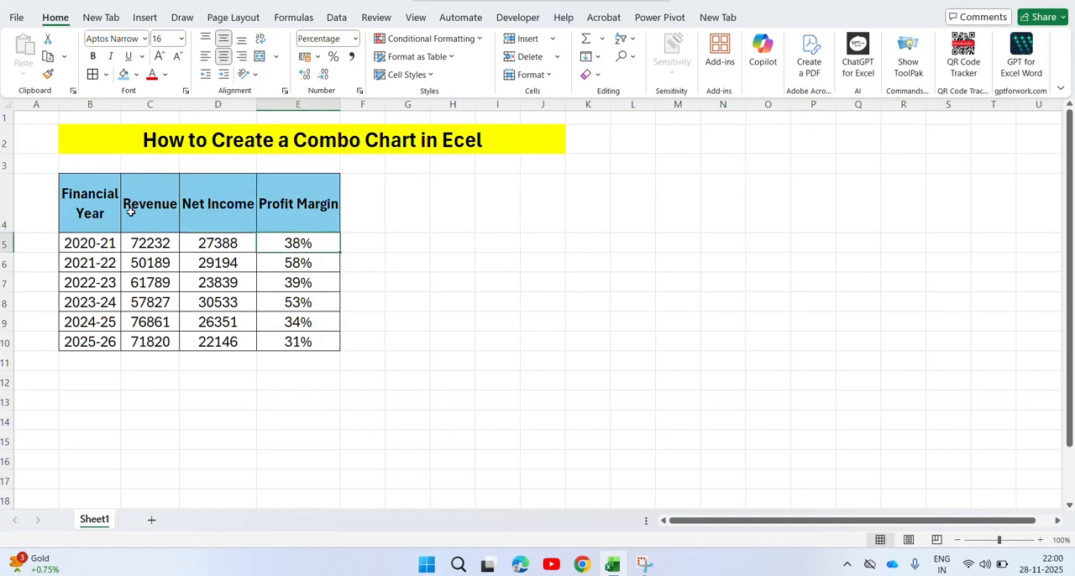
pyautogui.press('Up')
pyautogui.press('Left')
pyautogui.press('Left')
pyautogui.press('Left')
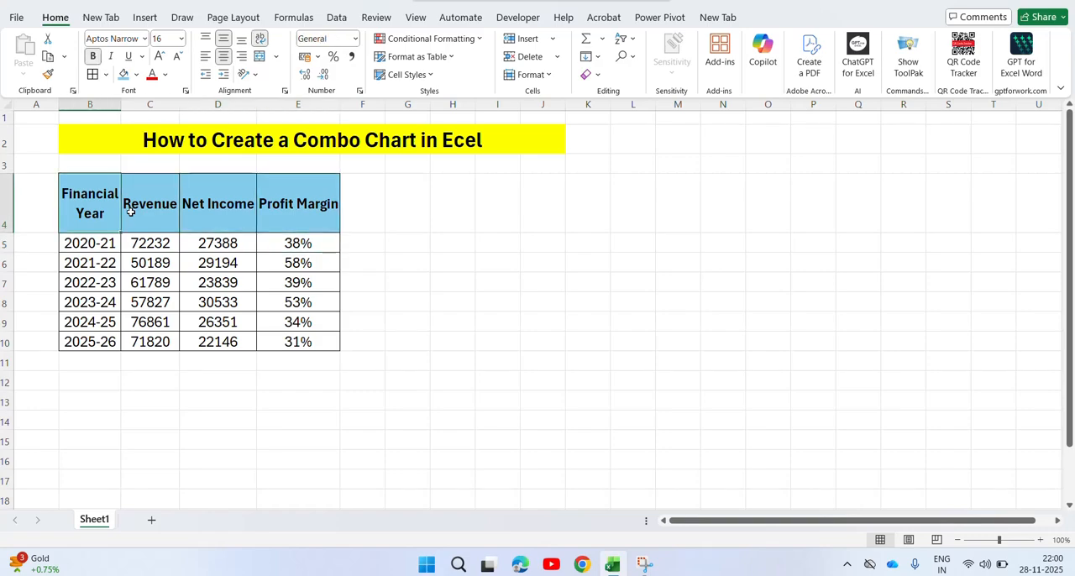
# Start a combo chart from the whole table B4:E10 using the Clustered Column - Line on Secondary Axis preset.
pyautogui.hotkey('ctrl', 'shift', 'Down')
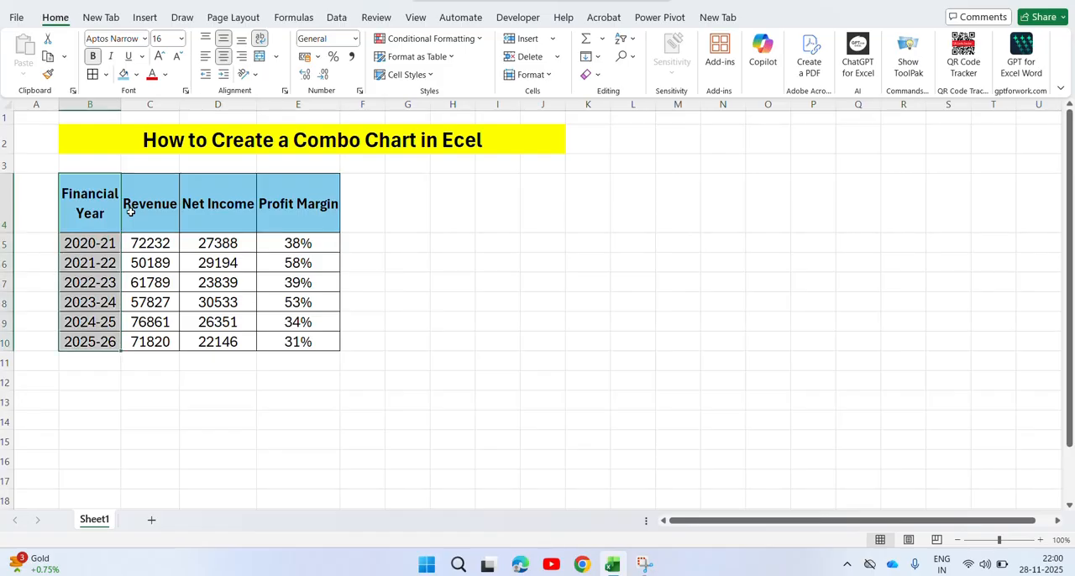
pyautogui.hotkey('ctrl', 'shift', 'Right')
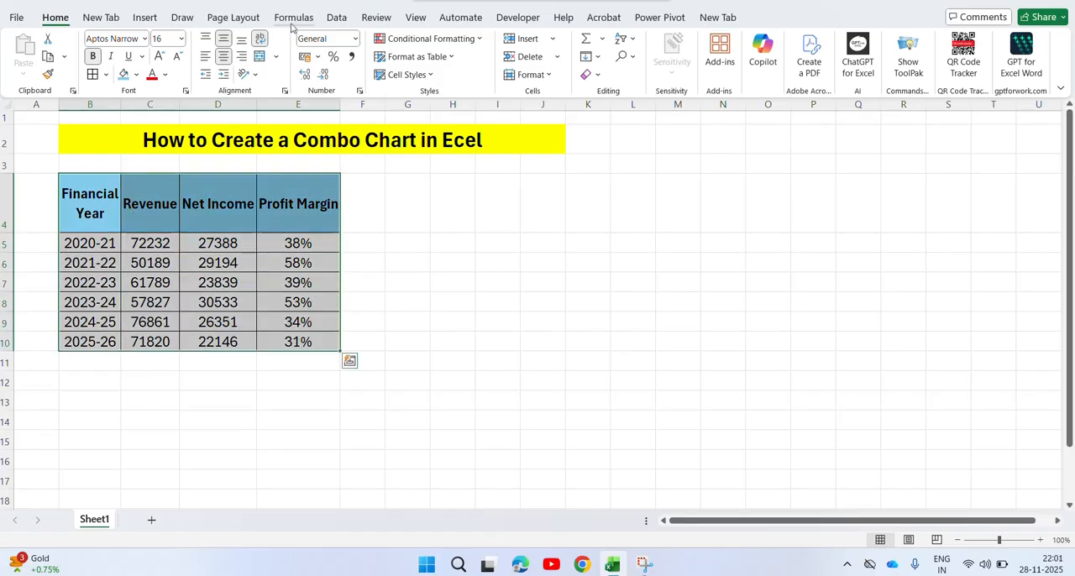
pyautogui.click(149, 17)
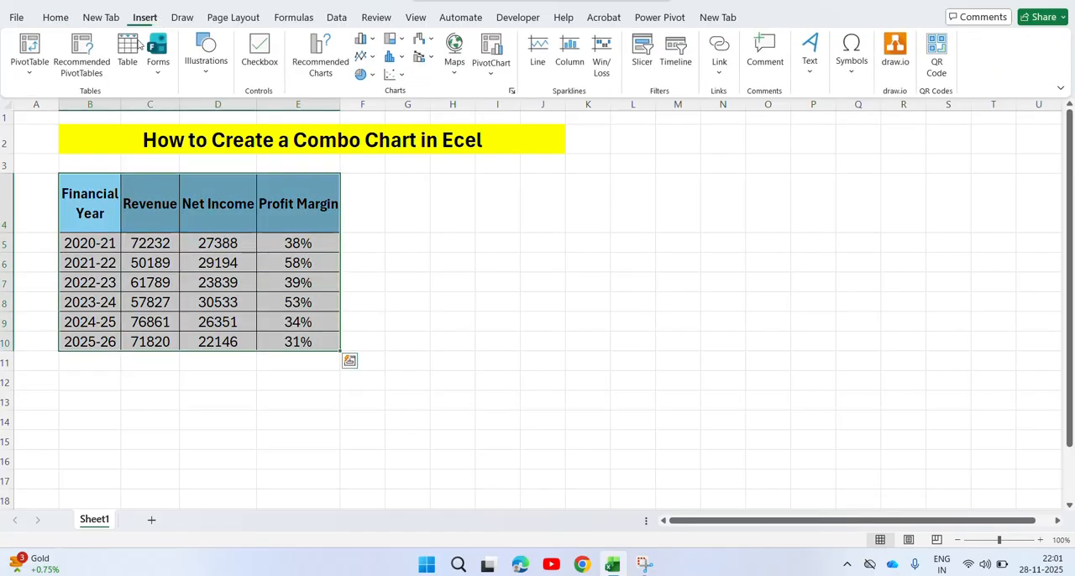
pyautogui.click(371, 42)
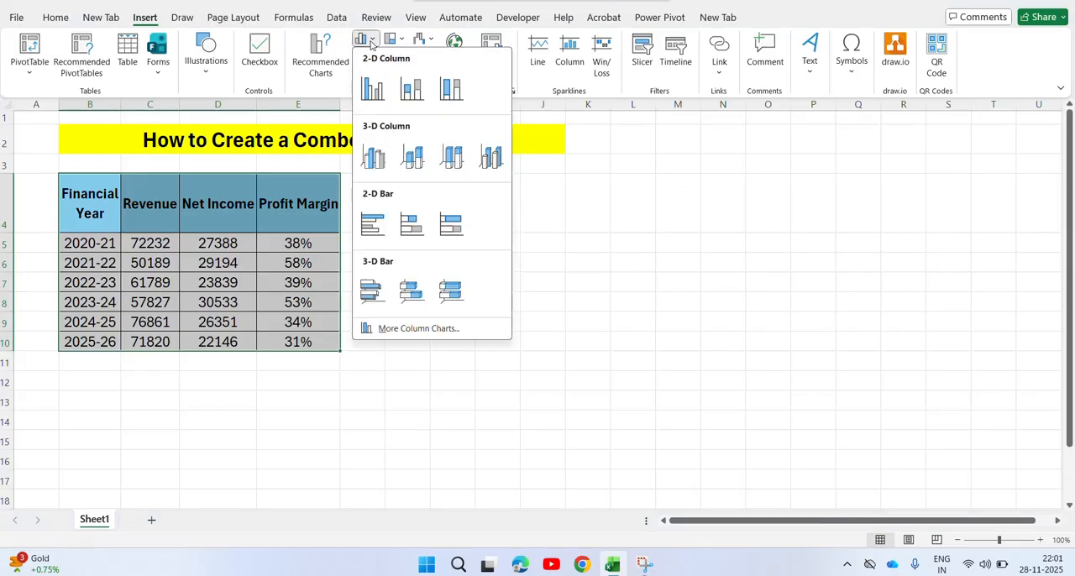
pyautogui.click(437, 330)
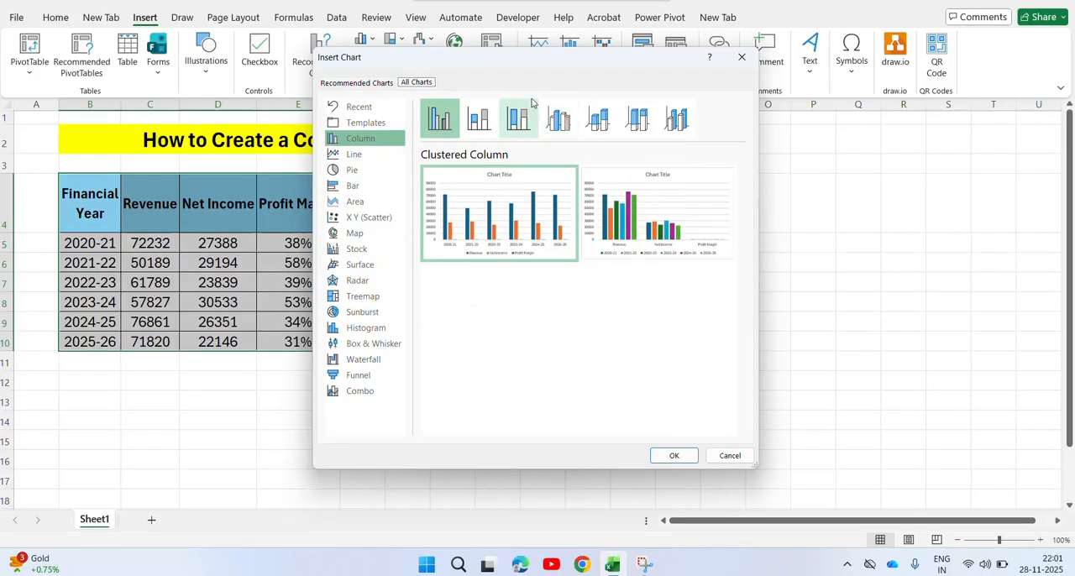
pyautogui.moveTo(643, 69); pyautogui.dragTo(780, 55)
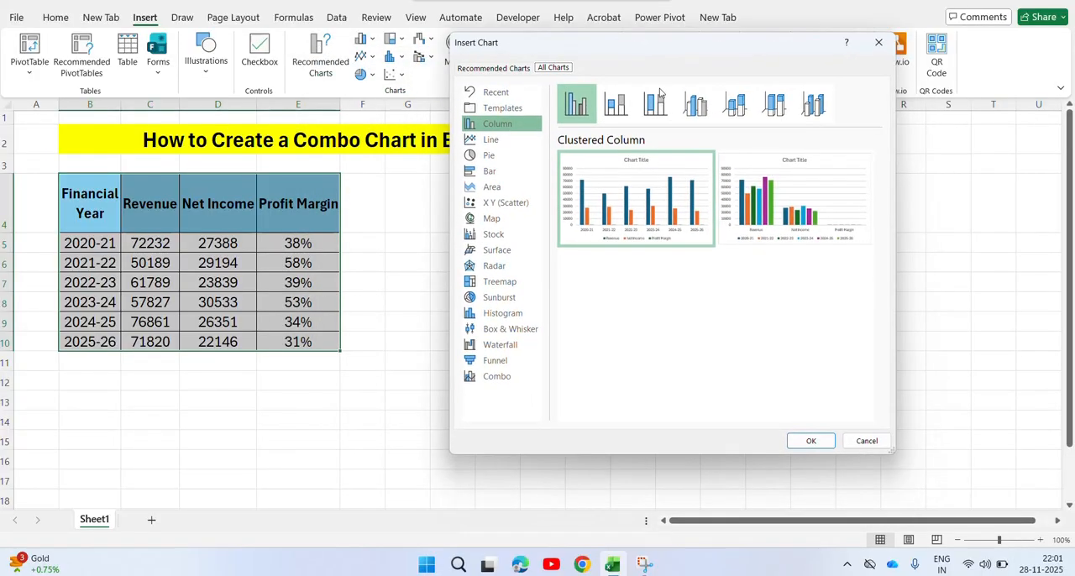
pyautogui.click(509, 375)
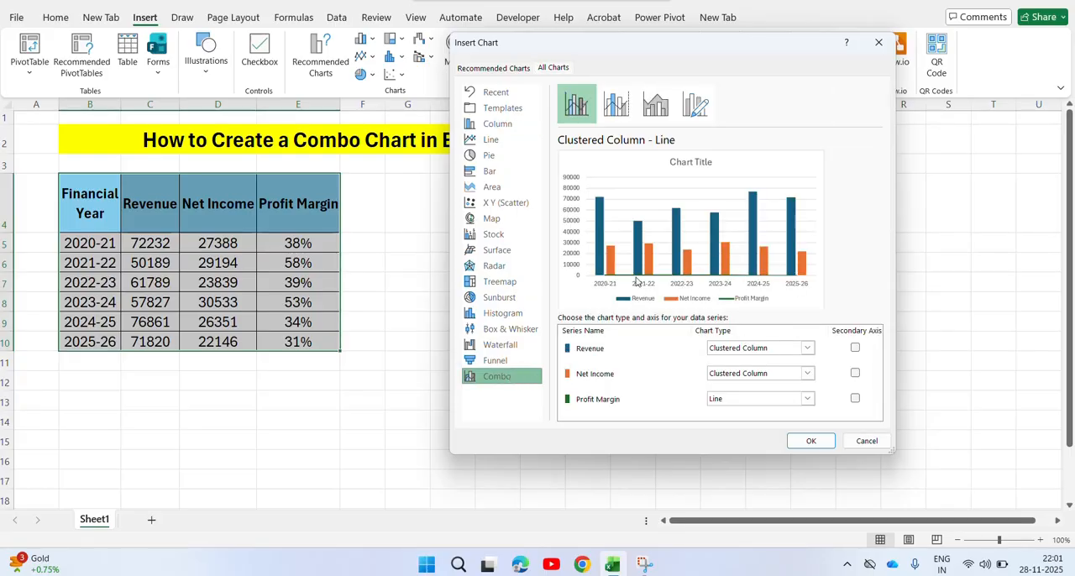
pyautogui.click(617, 115)
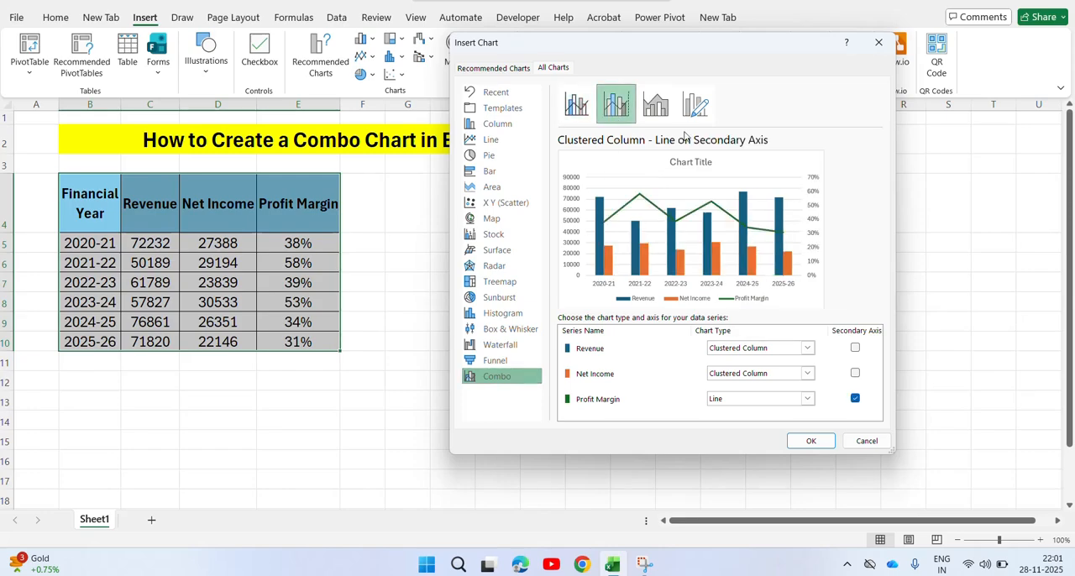
pyautogui.click(658, 110)
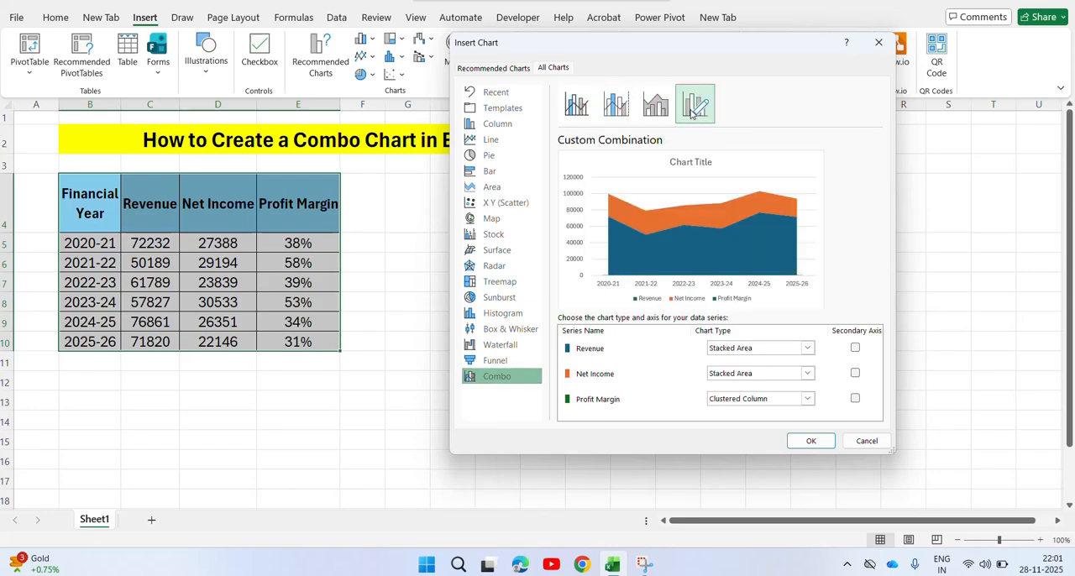
pyautogui.click(617, 109)
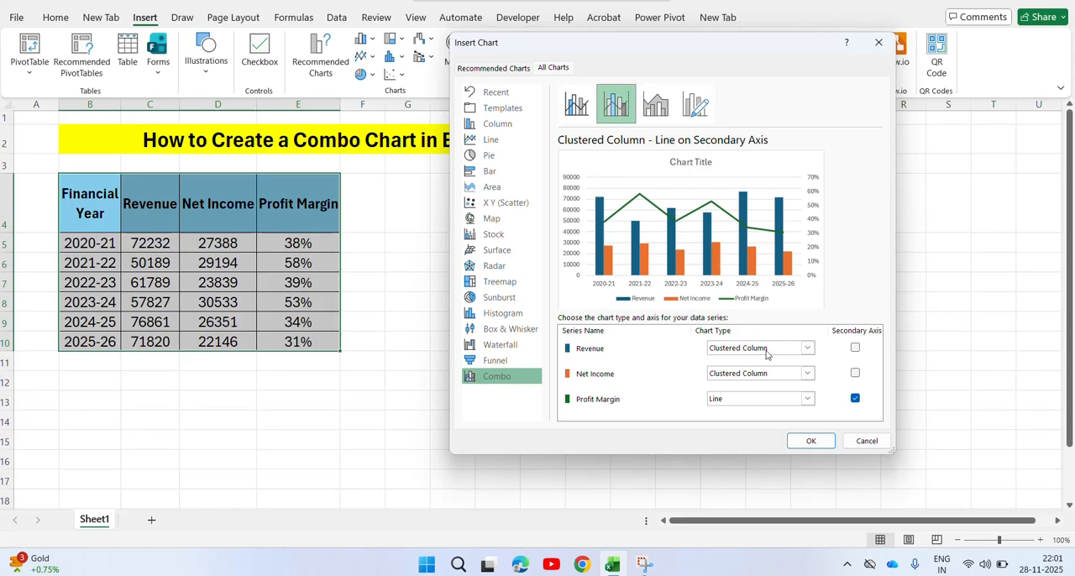
# Assign Revenue and Net Income to the secondary axis, leave the Profit Margin line on the primary axis, and insert the chart.
pyautogui.click(854, 374)
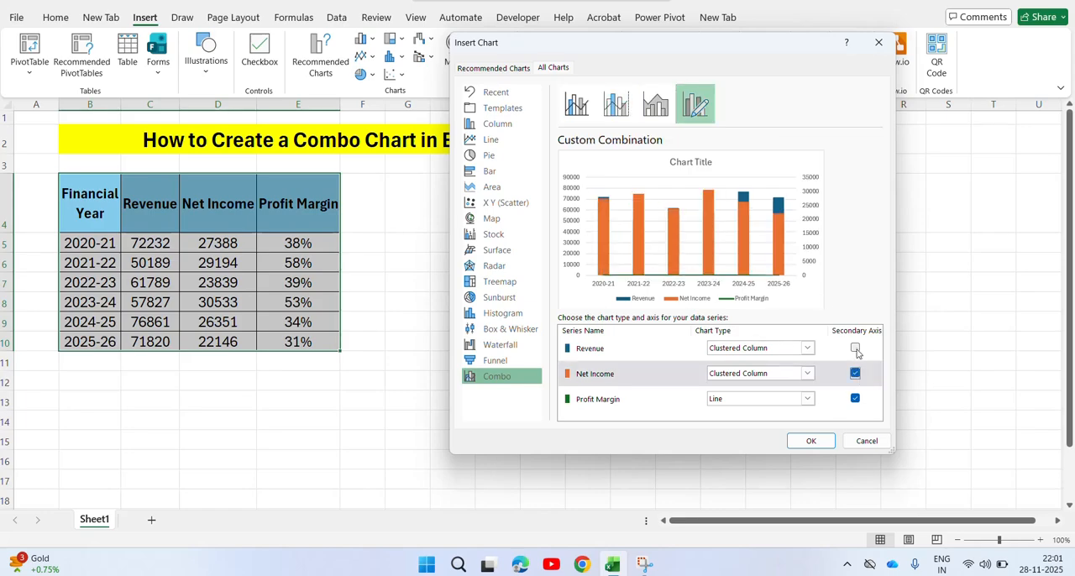
pyautogui.click(855, 349)
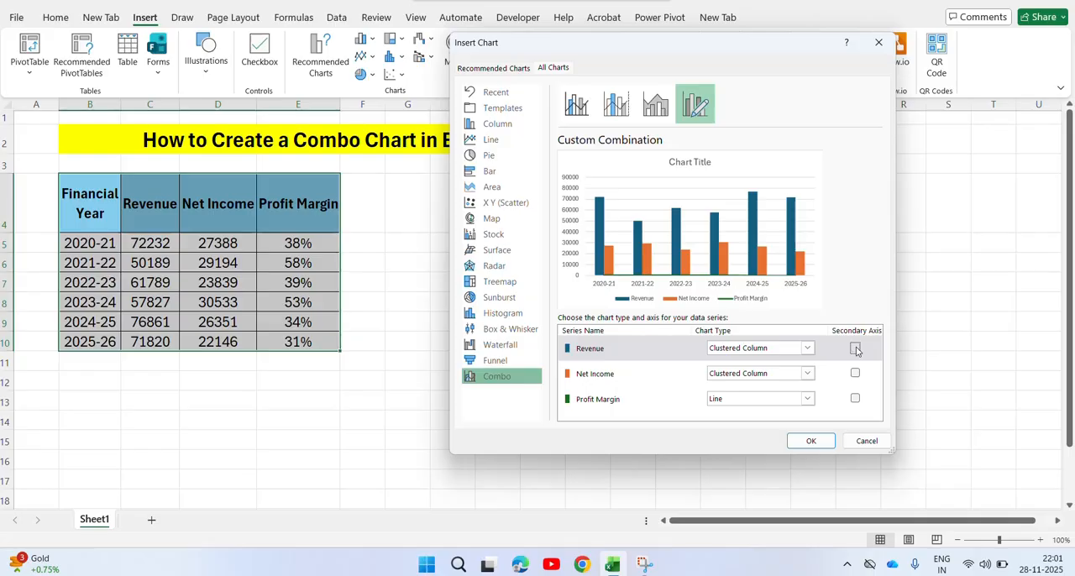
pyautogui.click(855, 349)
pyautogui.click(855, 375)
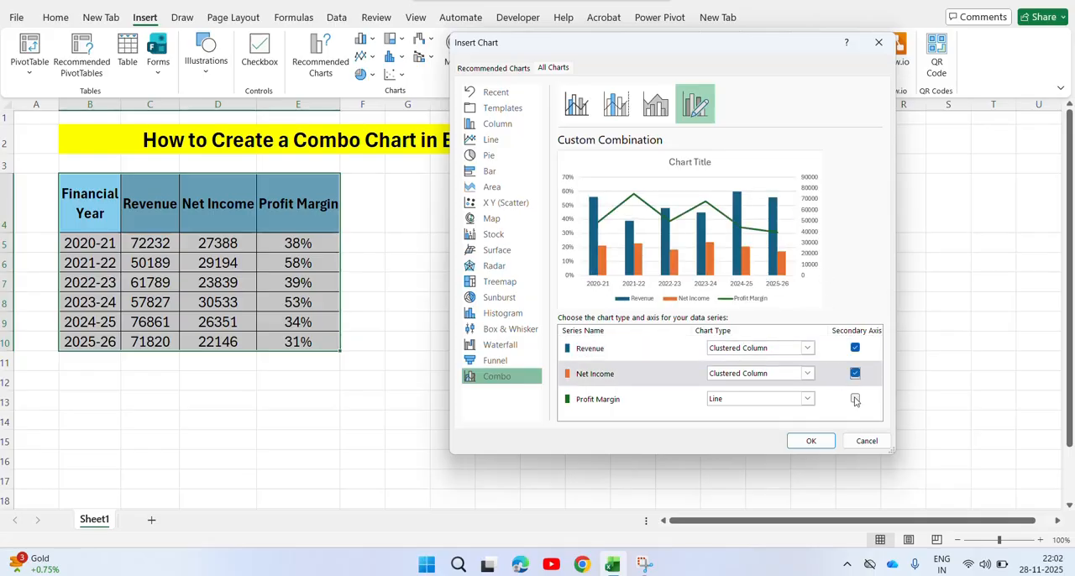
pyautogui.click(854, 399)
pyautogui.click(855, 376)
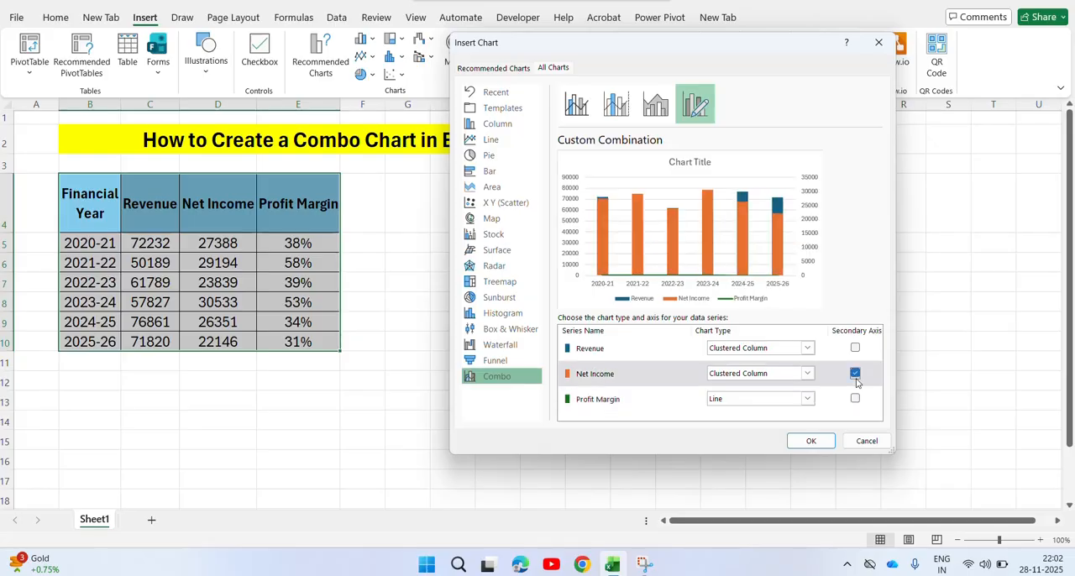
pyautogui.click(855, 347)
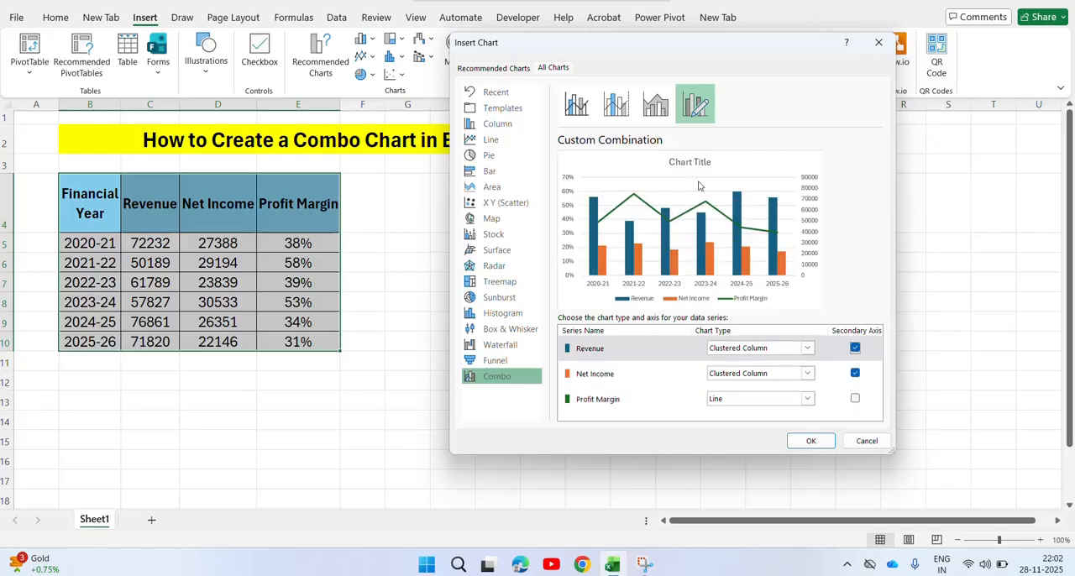
pyautogui.click(811, 442)
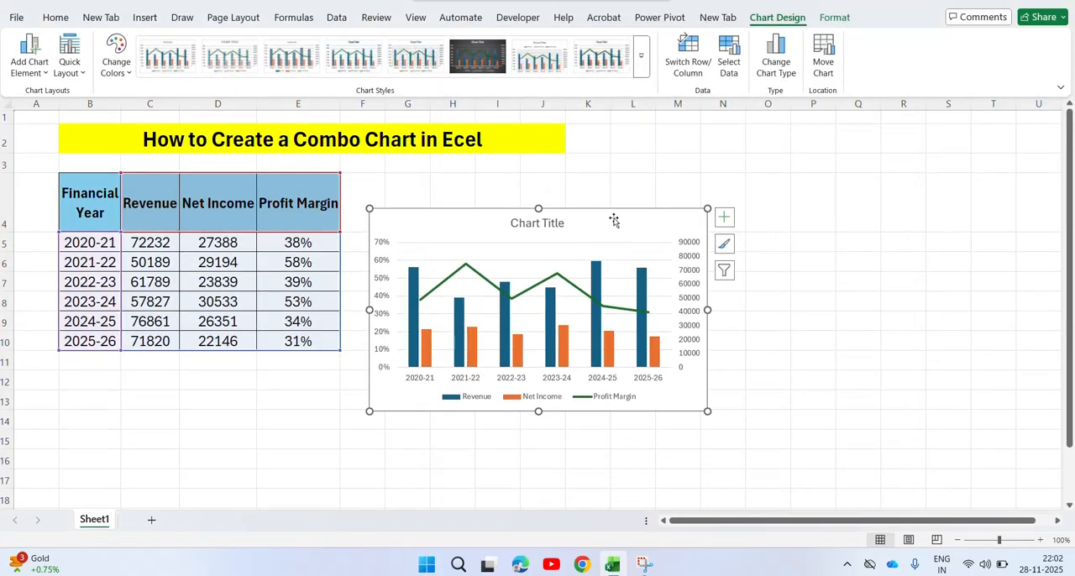
# Move the combo chart further right of the table and add data labels to all its series.
pyautogui.moveTo(613, 220); pyautogui.dragTo(665, 190)
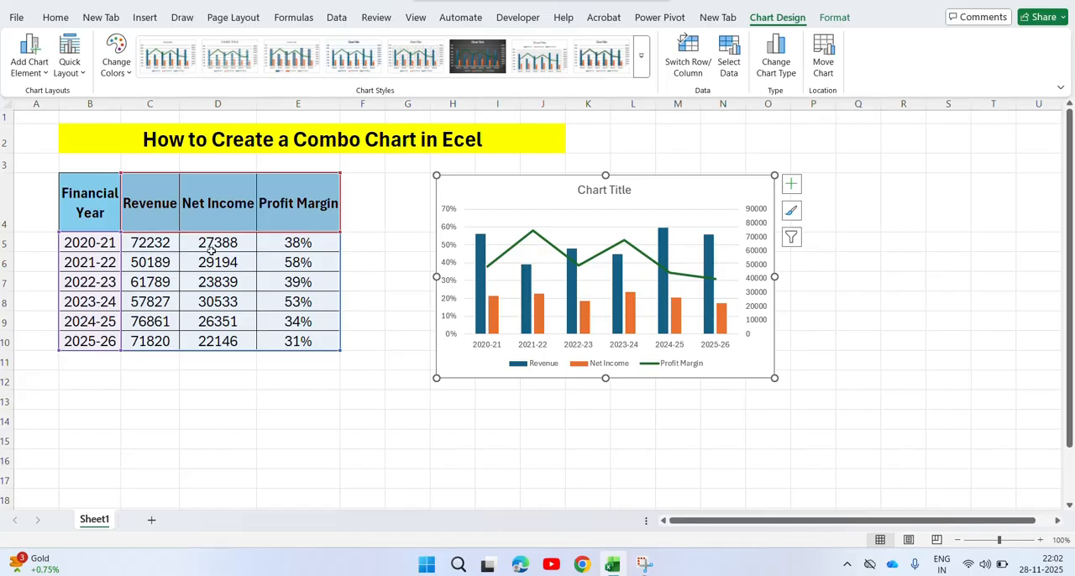
pyautogui.click(791, 184)
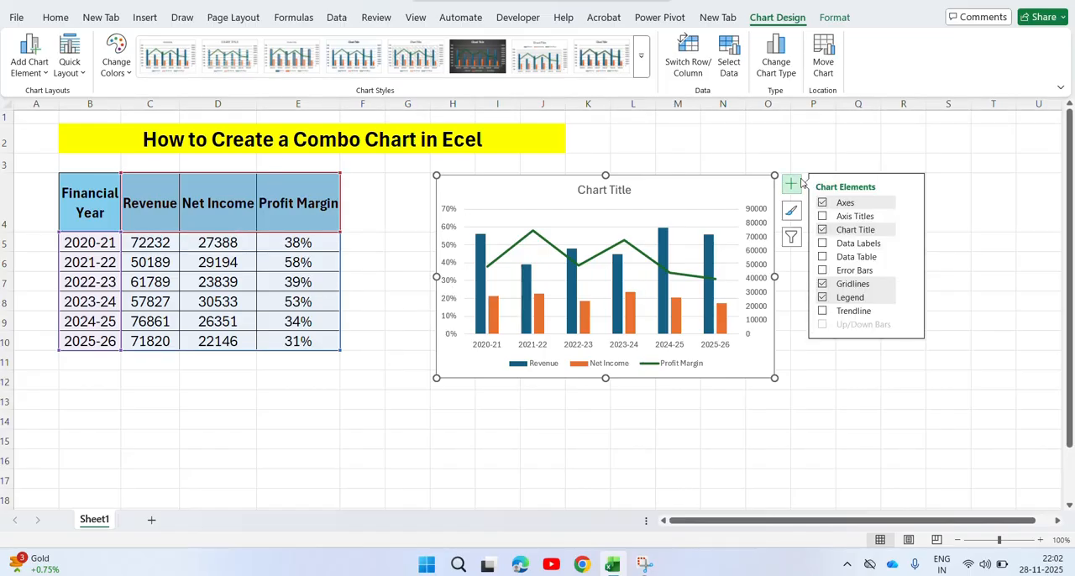
pyautogui.click(822, 243)
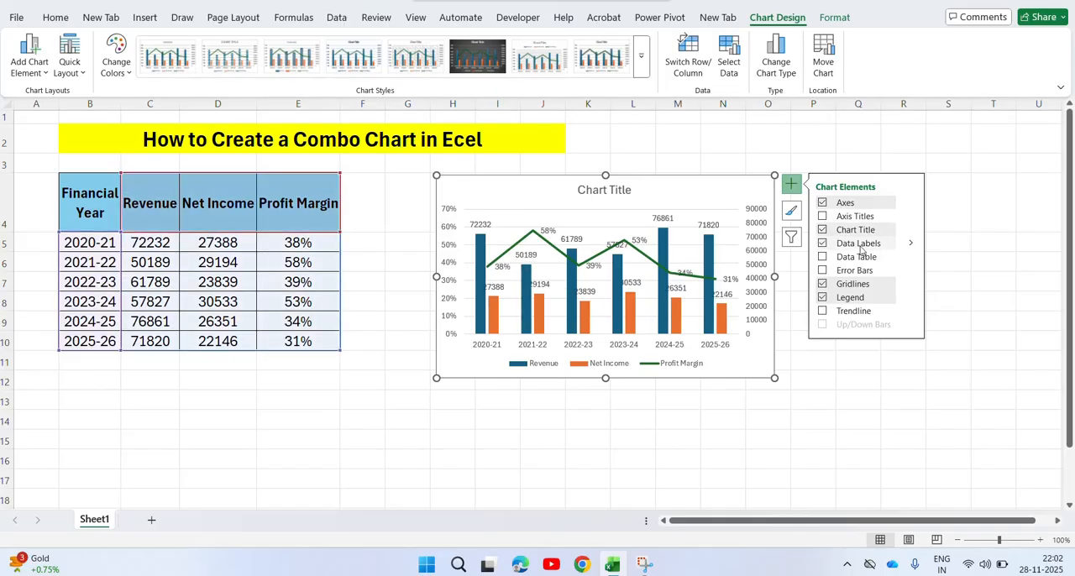
pyautogui.click(950, 319)
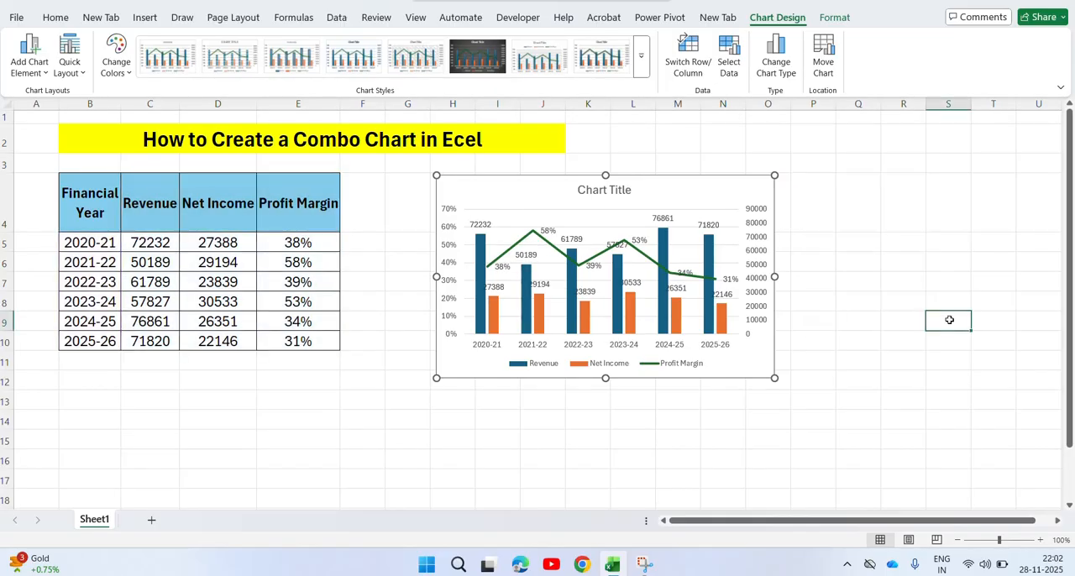
# Enlarge the chart to span from about column F to column U and from row 3 to row 17.
pyautogui.click(733, 321)
pyautogui.moveTo(774, 379); pyautogui.dragTo(953, 432)
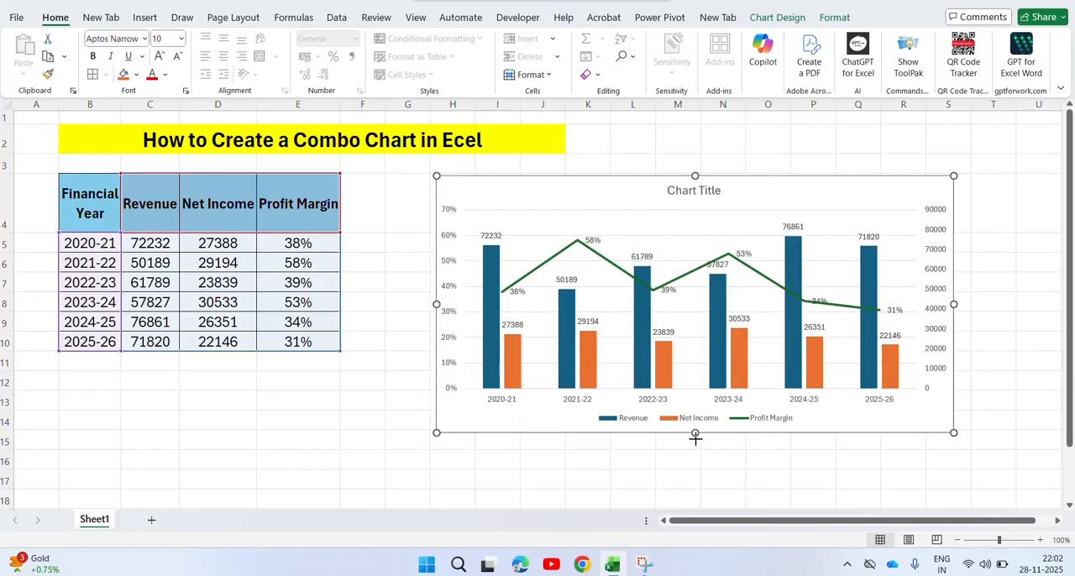
pyautogui.moveTo(696, 434); pyautogui.dragTo(695, 490)
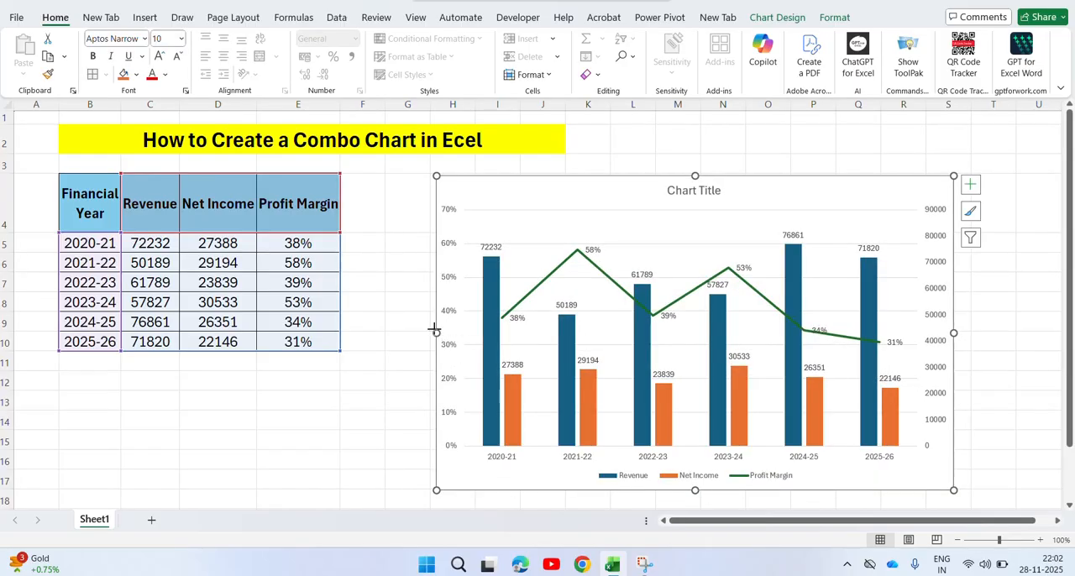
pyautogui.moveTo(436, 332); pyautogui.dragTo(373, 333)
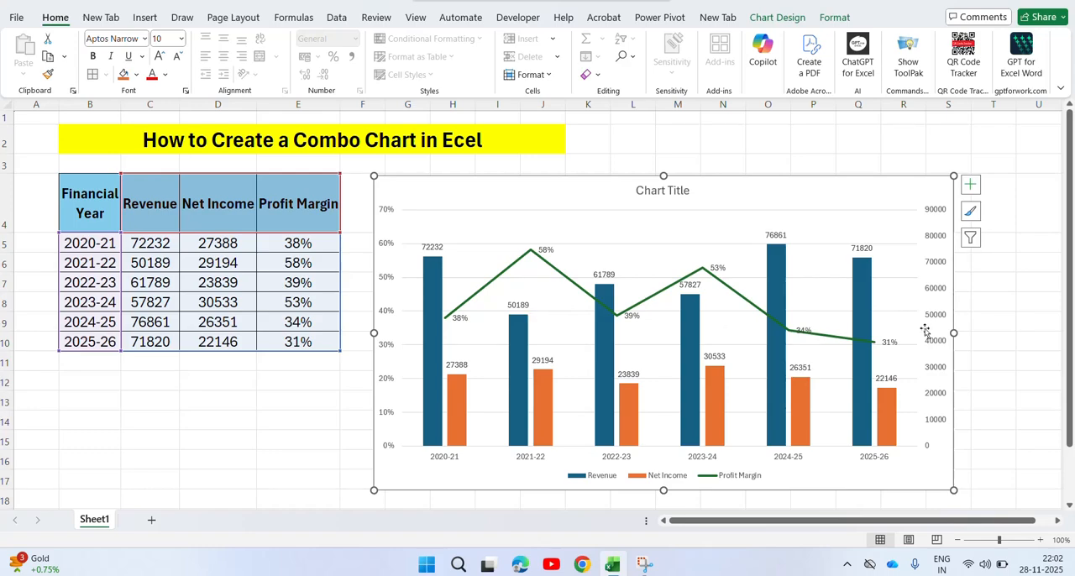
pyautogui.moveTo(953, 332); pyautogui.dragTo(1025, 332)
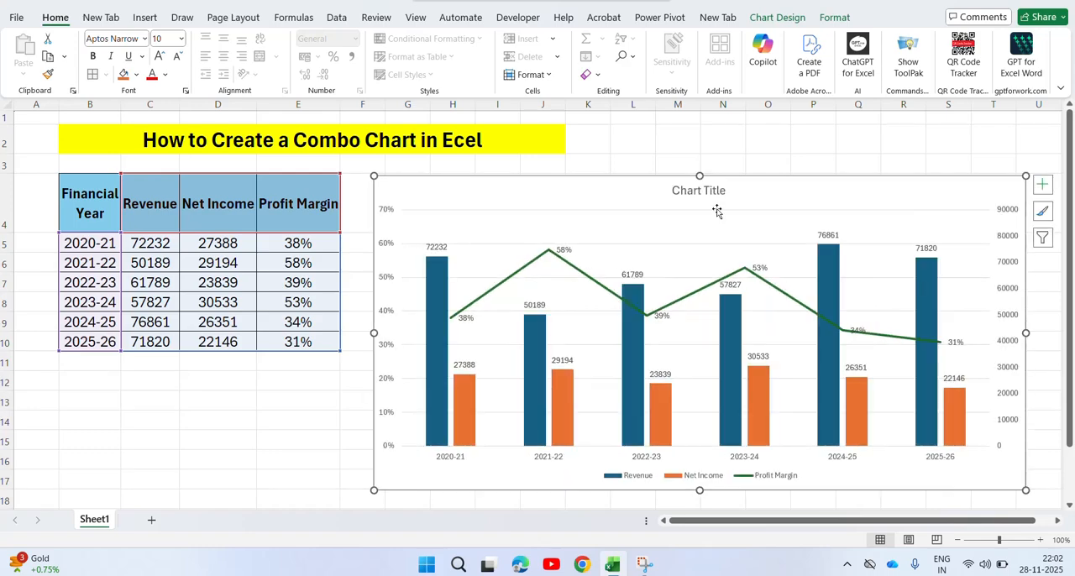
pyautogui.moveTo(700, 175)
pyautogui.mouseDown()
pyautogui.moveTo(700, 137)
pyautogui.moveTo(700, 158)
pyautogui.mouseUp()
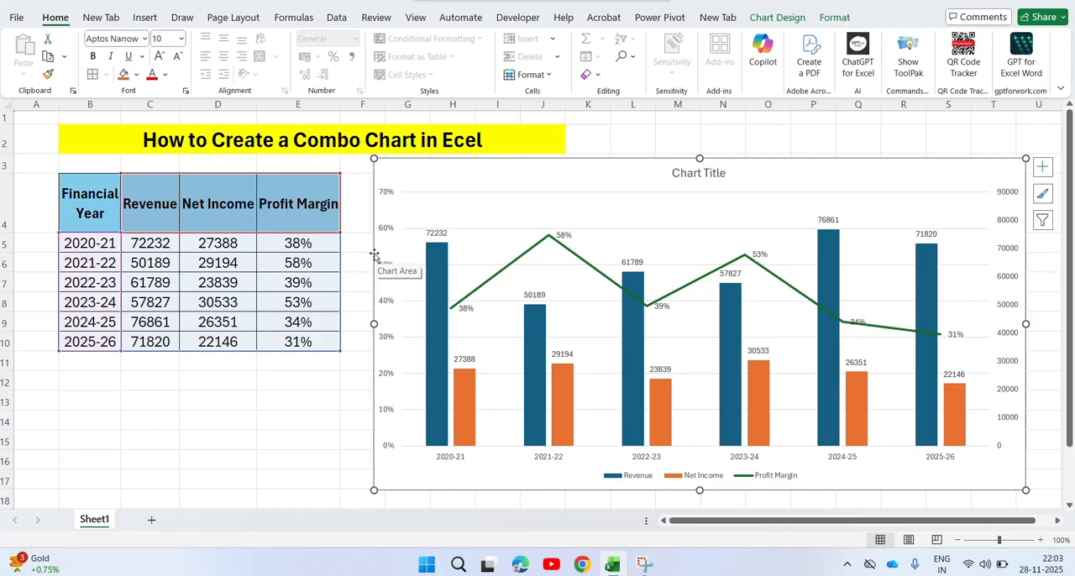
# Apply the chart style with the dark grey background to the combo chart.
pyautogui.click(1043, 195)
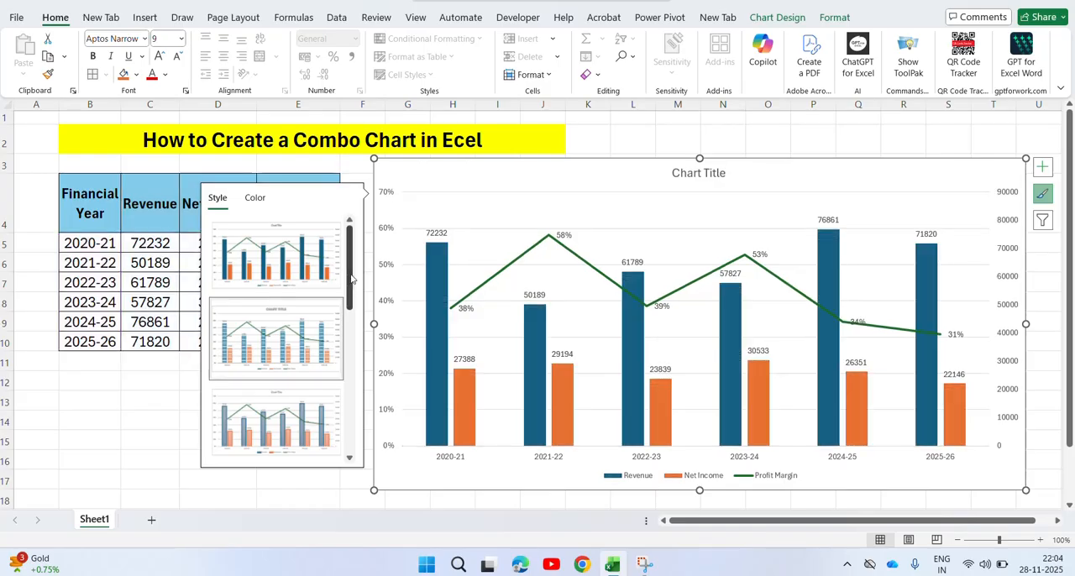
pyautogui.moveTo(352, 269); pyautogui.dragTo(352, 351)
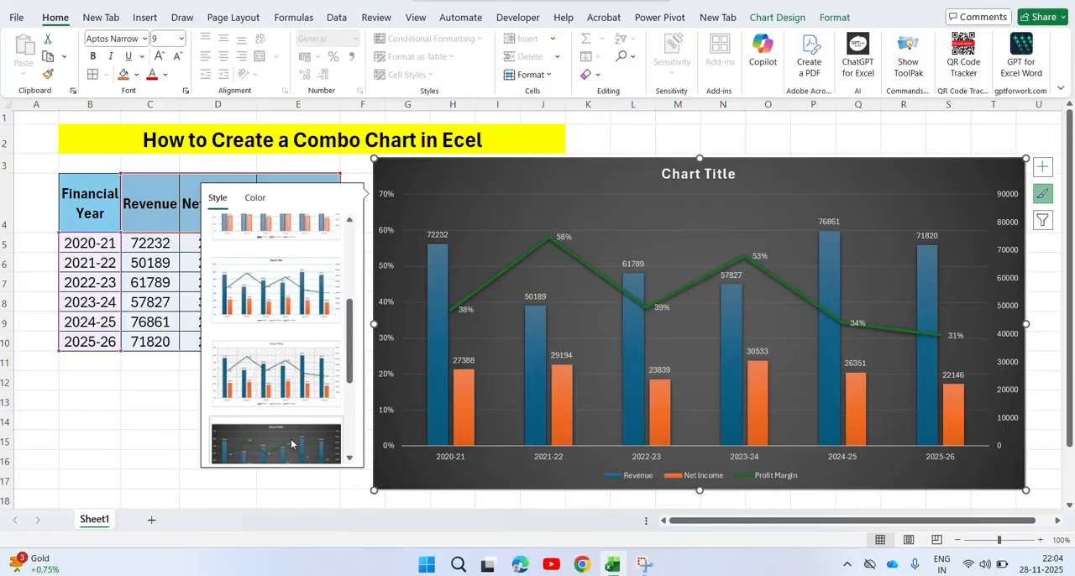
pyautogui.click(300, 433)
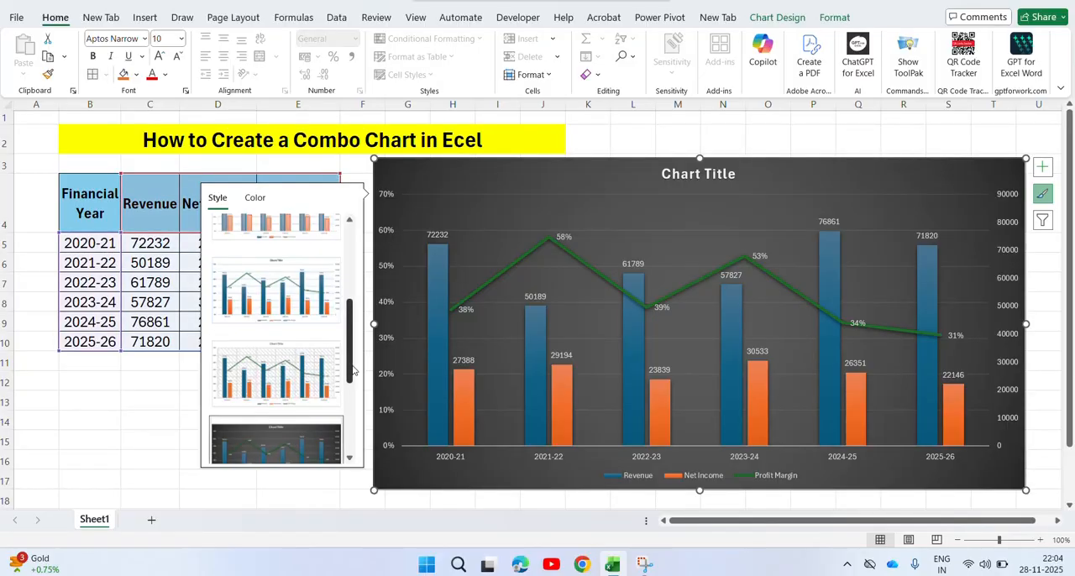
pyautogui.moveTo(353, 371); pyautogui.dragTo(358, 429)
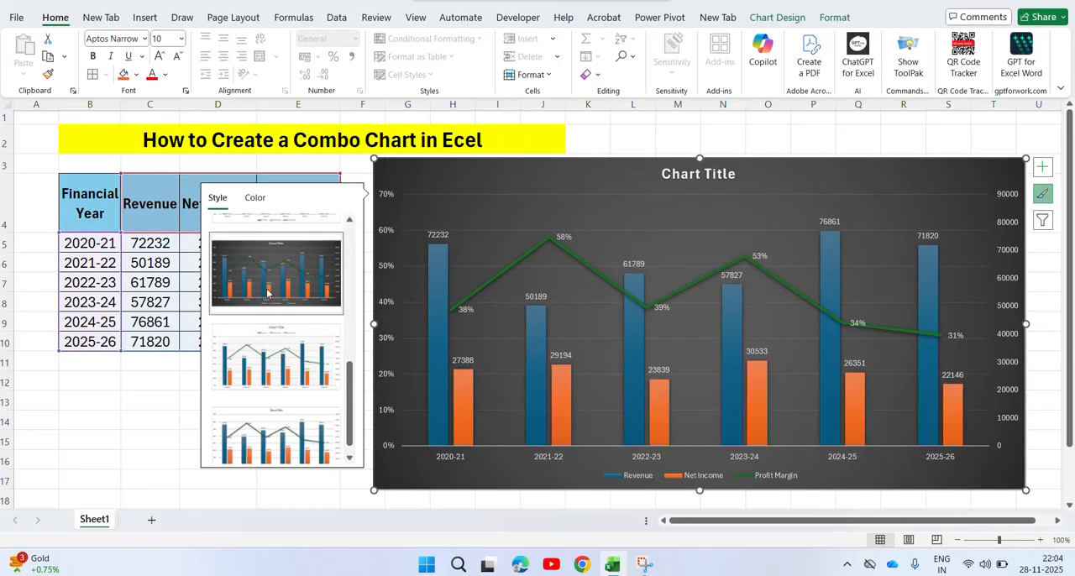
pyautogui.click(267, 292)
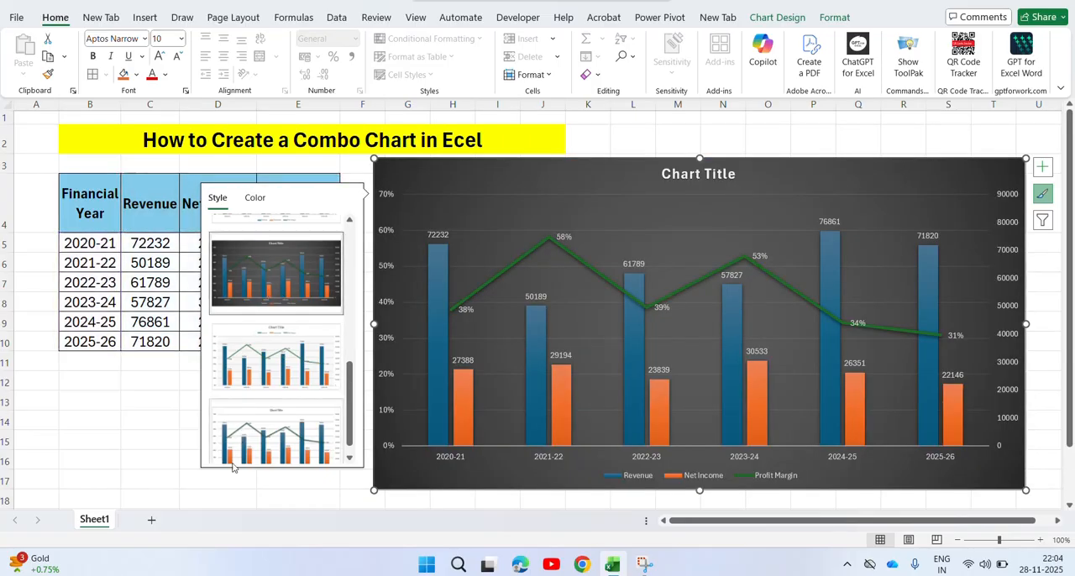
pyautogui.click(204, 493)
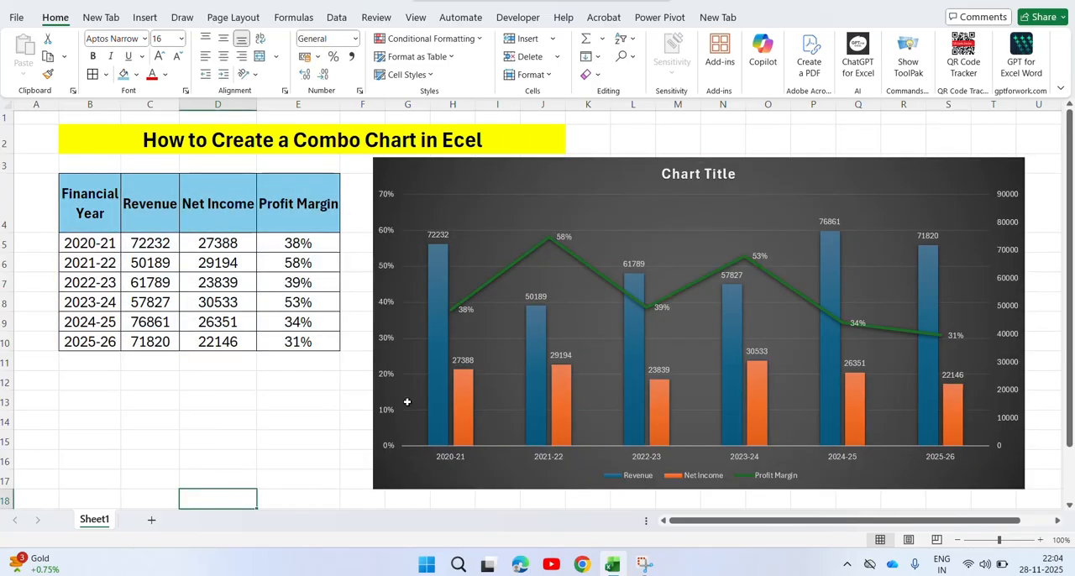
# Try adding axis titles to the combo chart.
pyautogui.click(1005, 215)
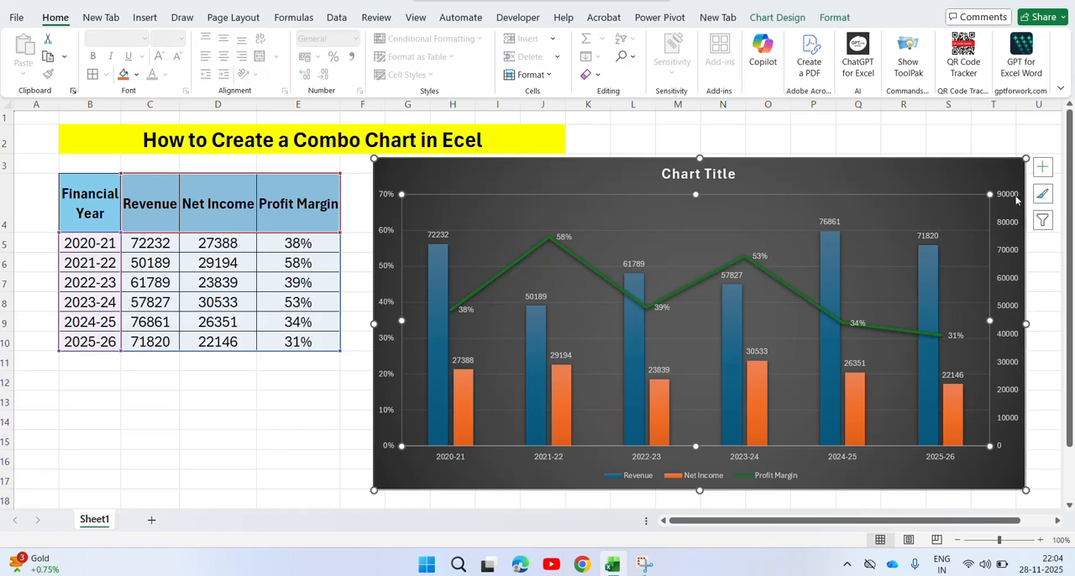
pyautogui.click(1042, 168)
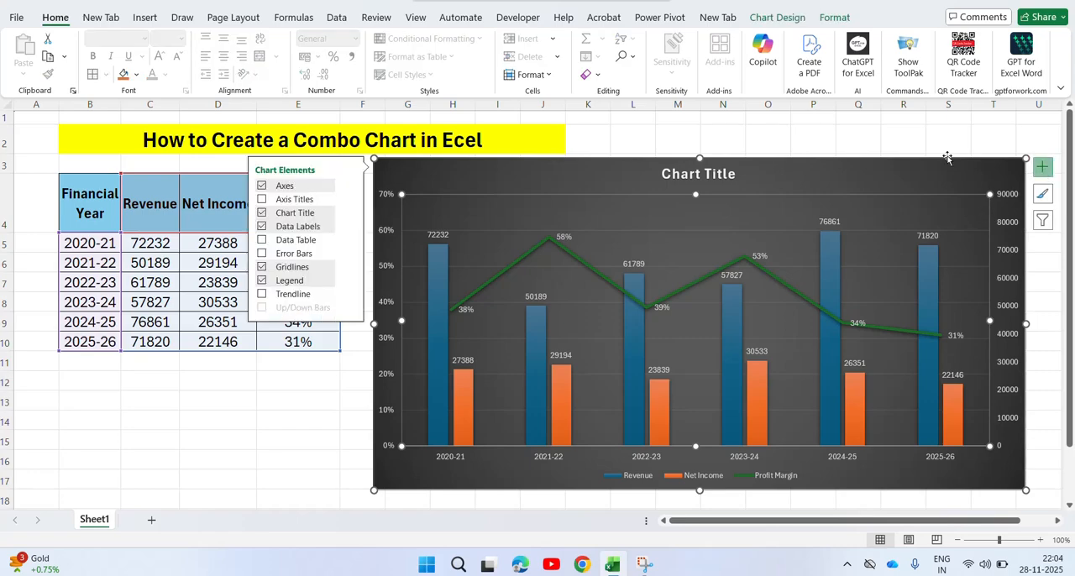
pyautogui.click(262, 201)
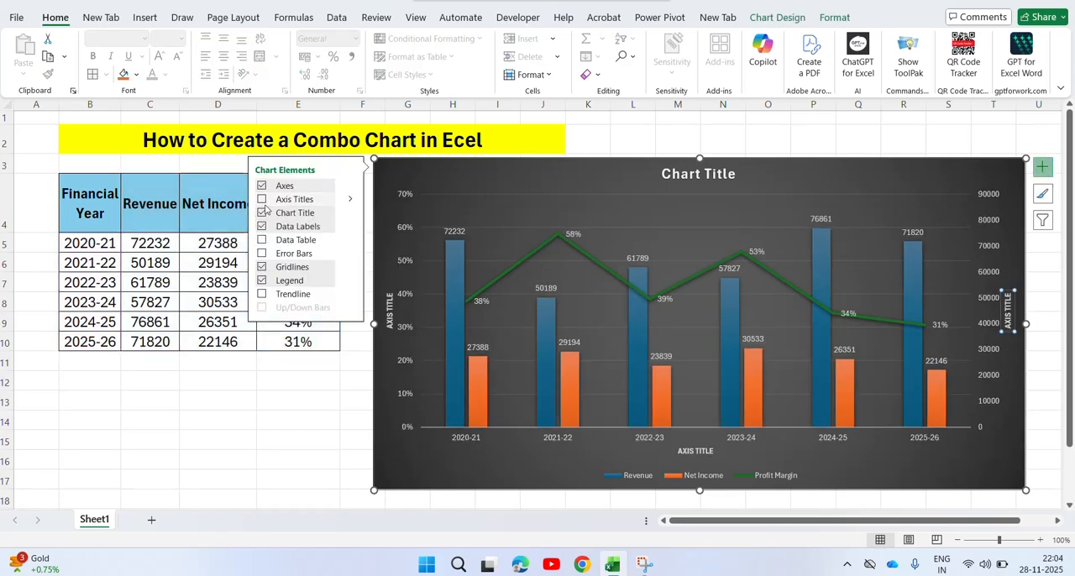
# Replace the combo chart's placeholder title with "Combo Chart".
pyautogui.click(677, 184)
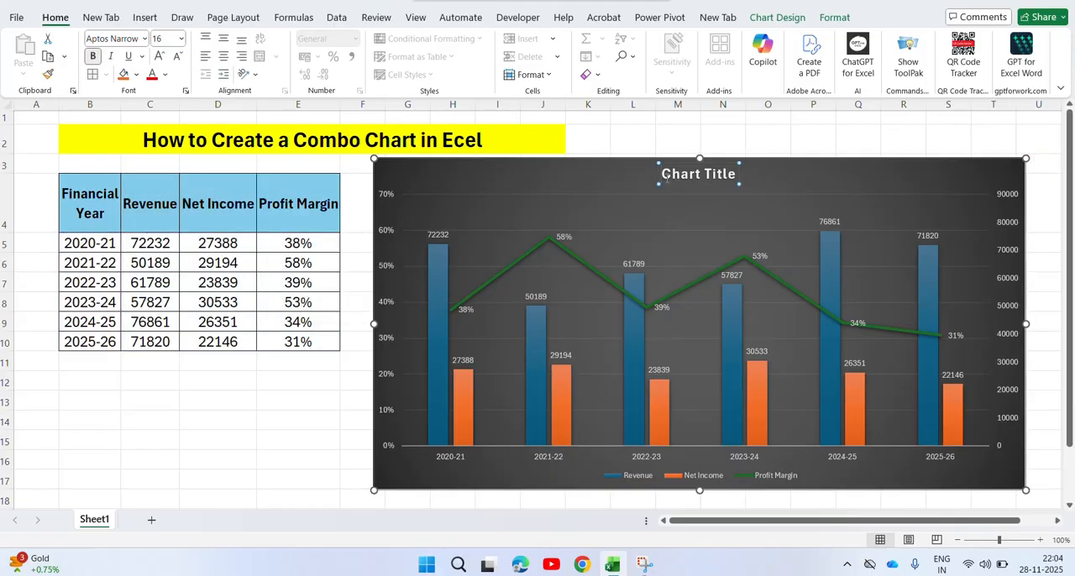
pyautogui.write('C')
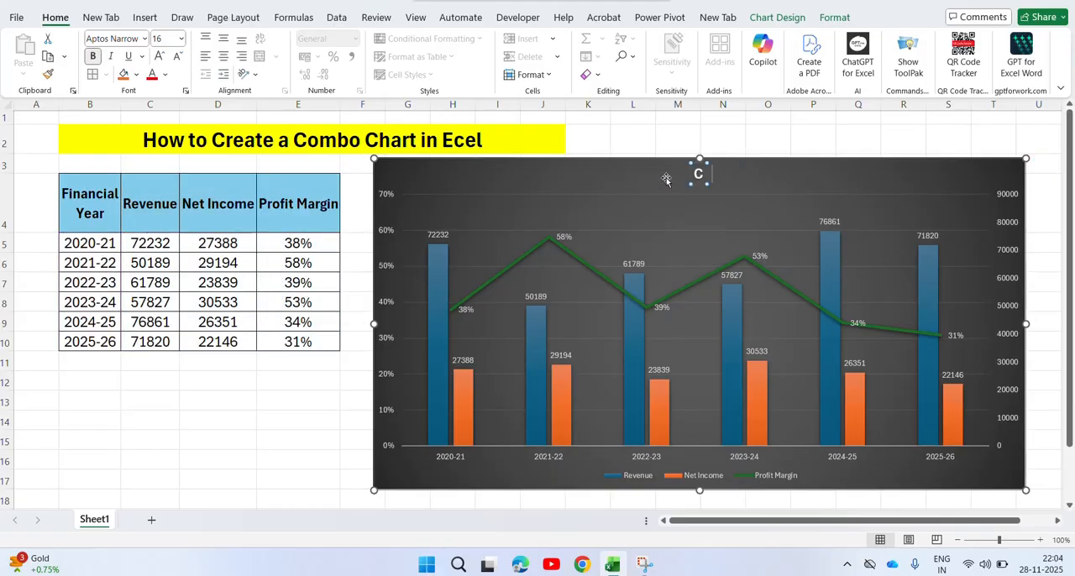
pyautogui.write('ombo')
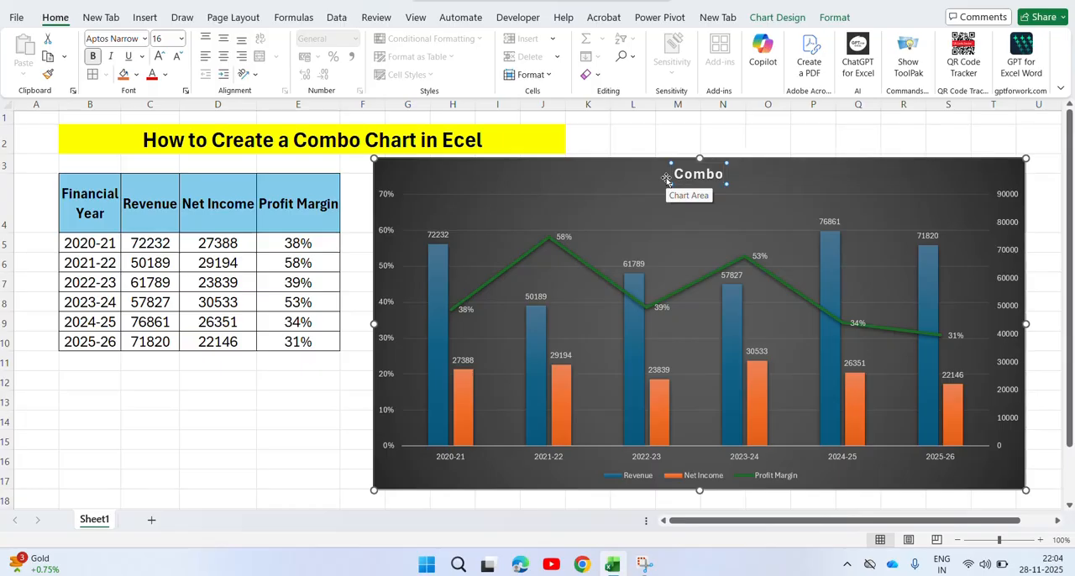
pyautogui.write(' Chart')
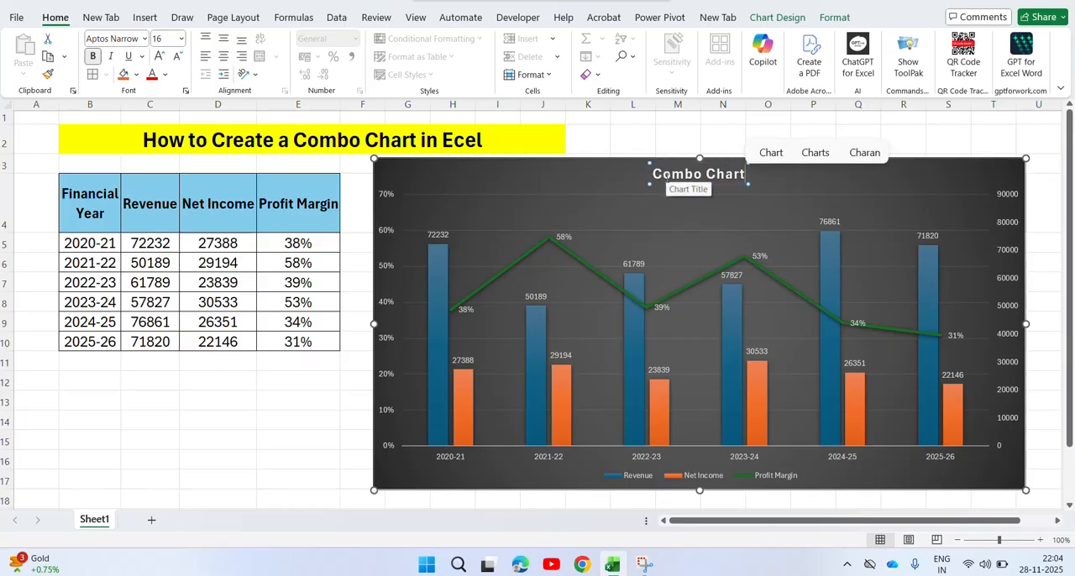
pyautogui.click(285, 419)
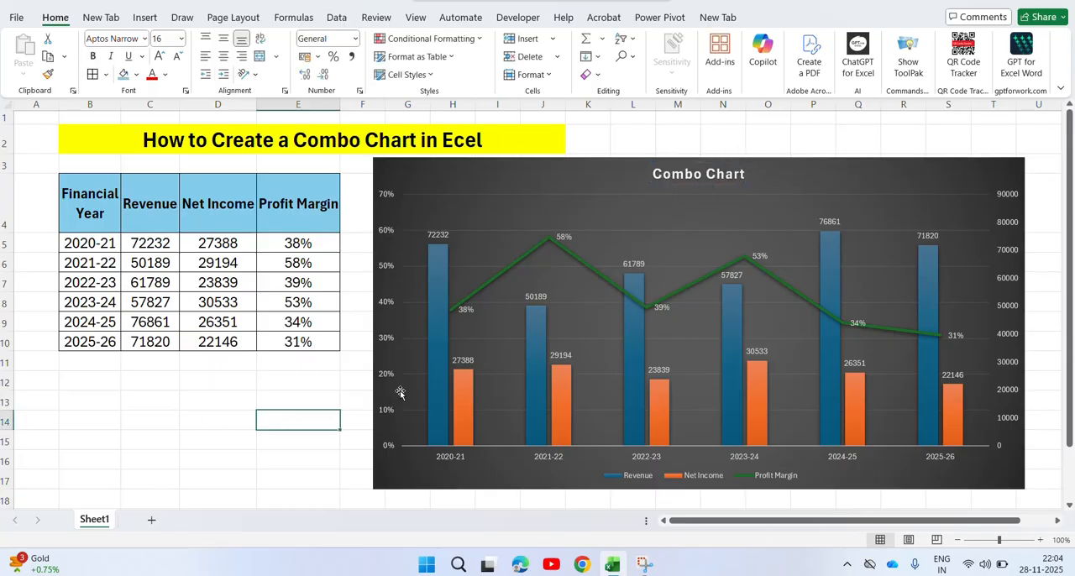
# Try deleting the percentage vertical axis from the combo chart, and close the chart area formatting options.
pyautogui.click(412, 265)
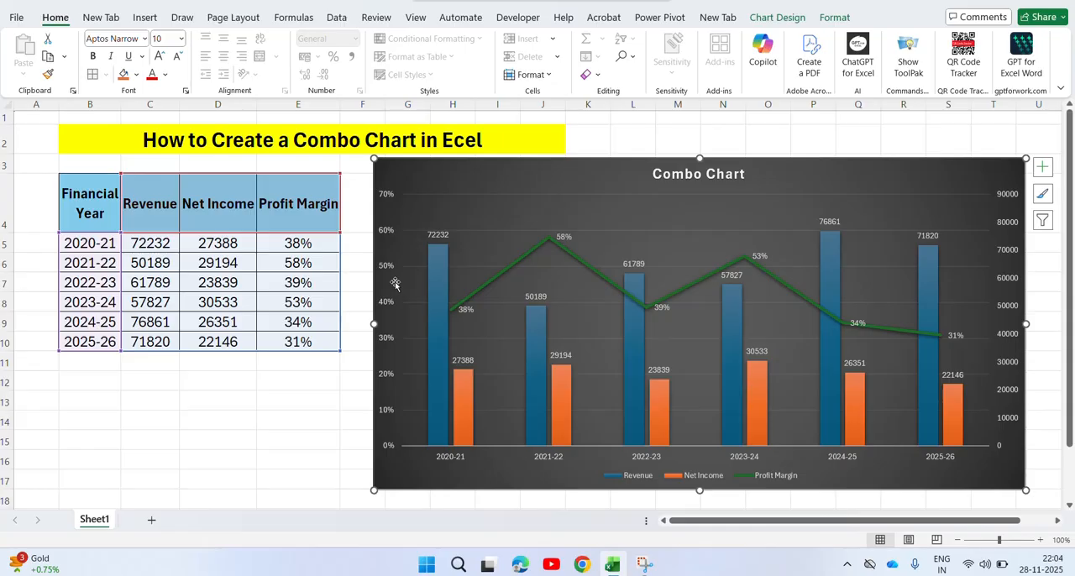
pyautogui.doubleClick(388, 280)
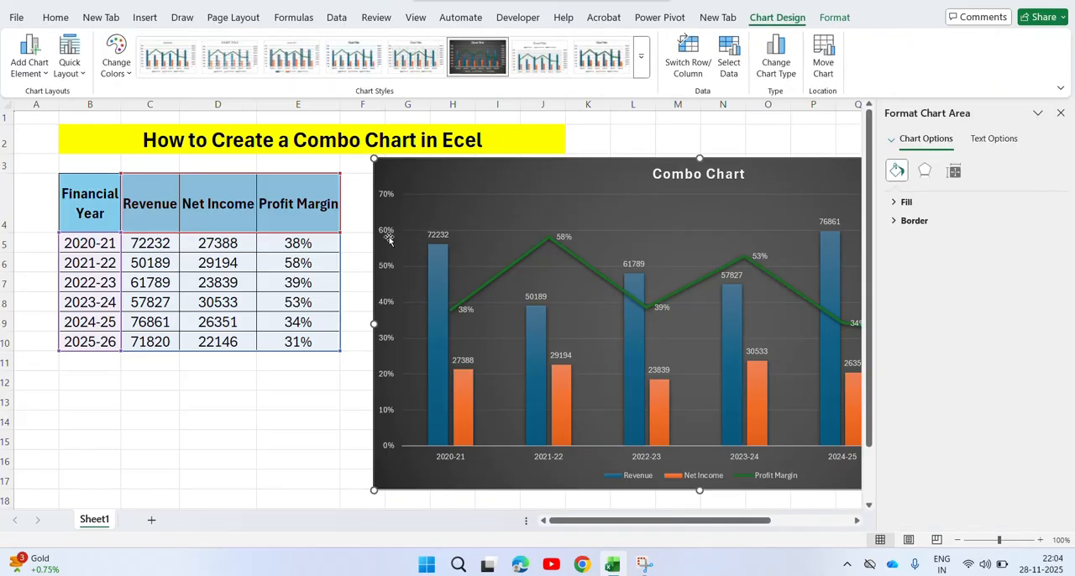
pyautogui.click(389, 239)
pyautogui.press('Delete')
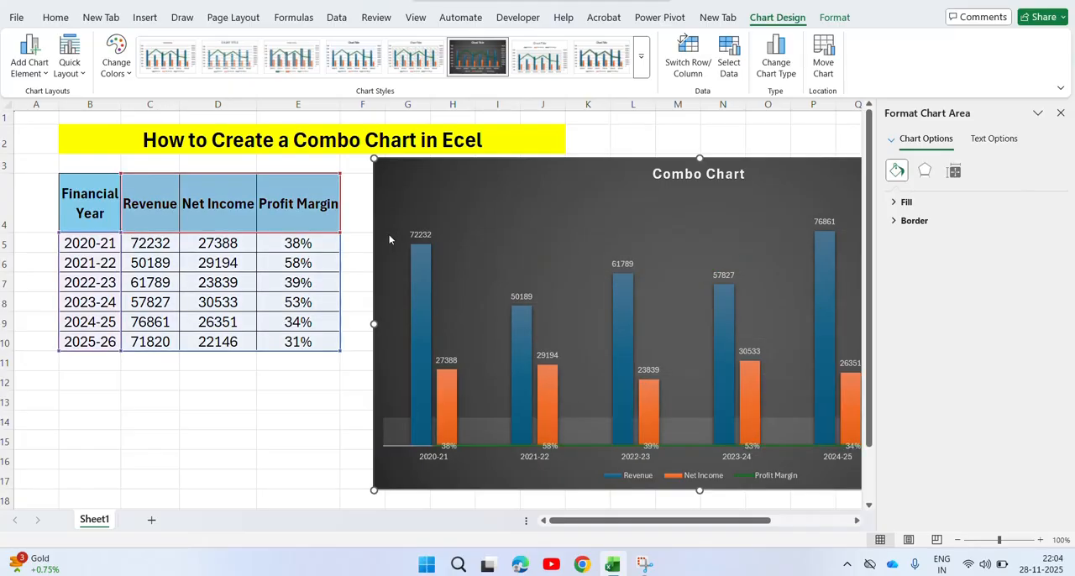
pyautogui.click(304, 435)
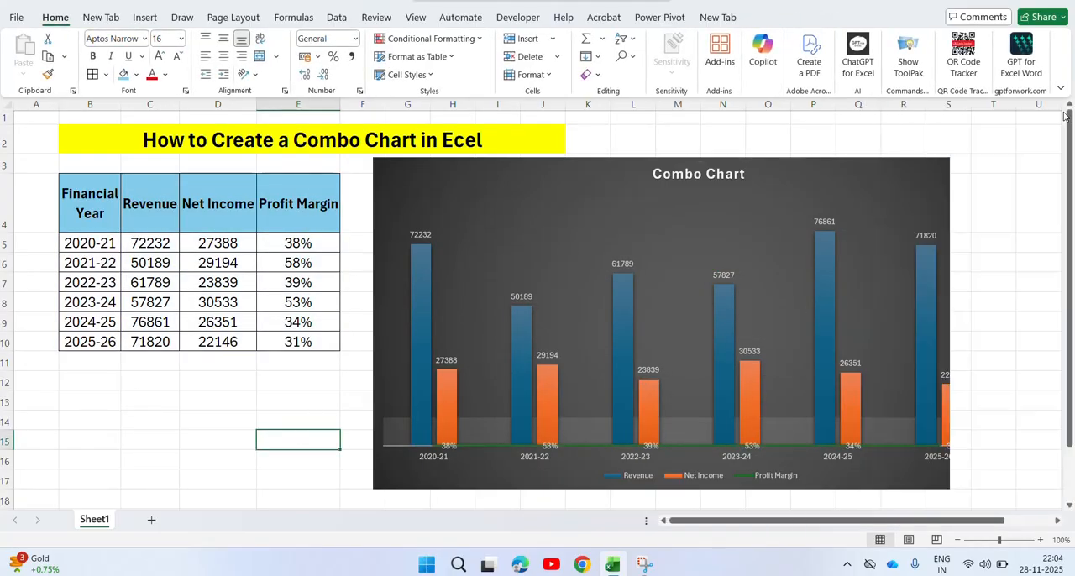
pyautogui.click(1061, 114)
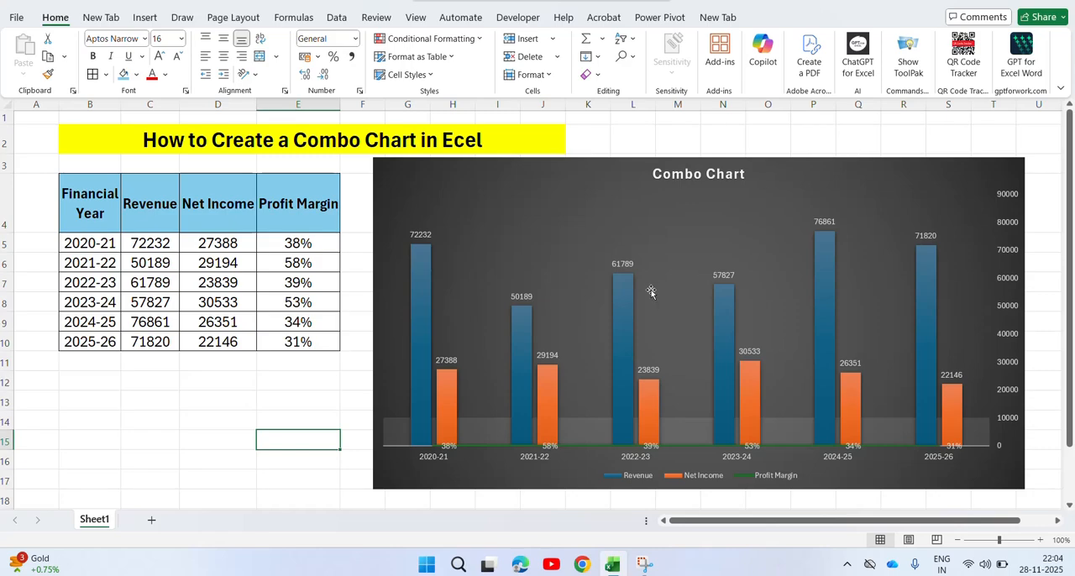
# Undo the percentage axis deletion and the chart title change, and deselect the combo chart.
pyautogui.click(1007, 242)
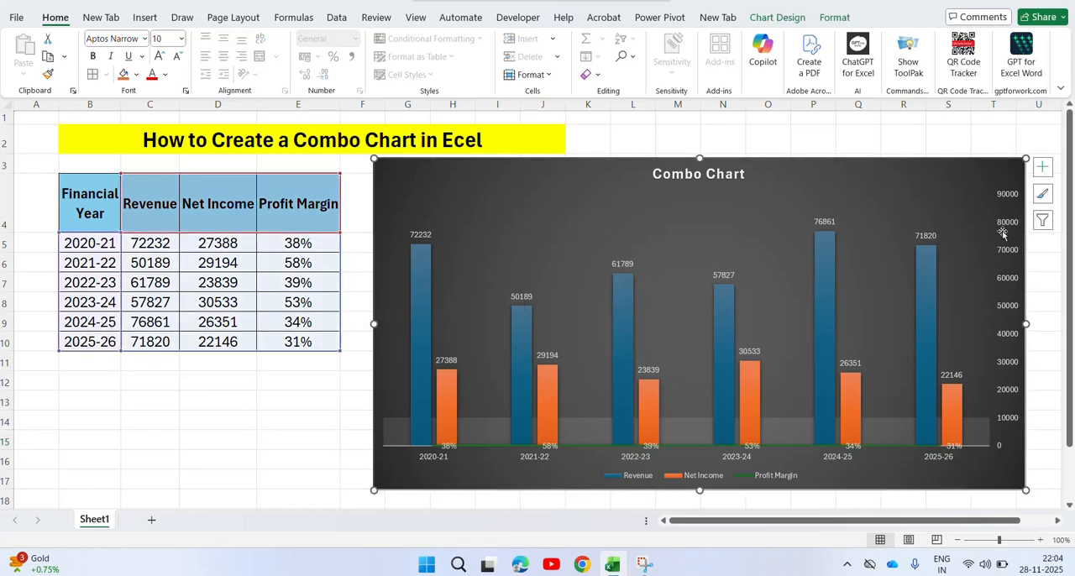
pyautogui.doubleClick(1001, 231)
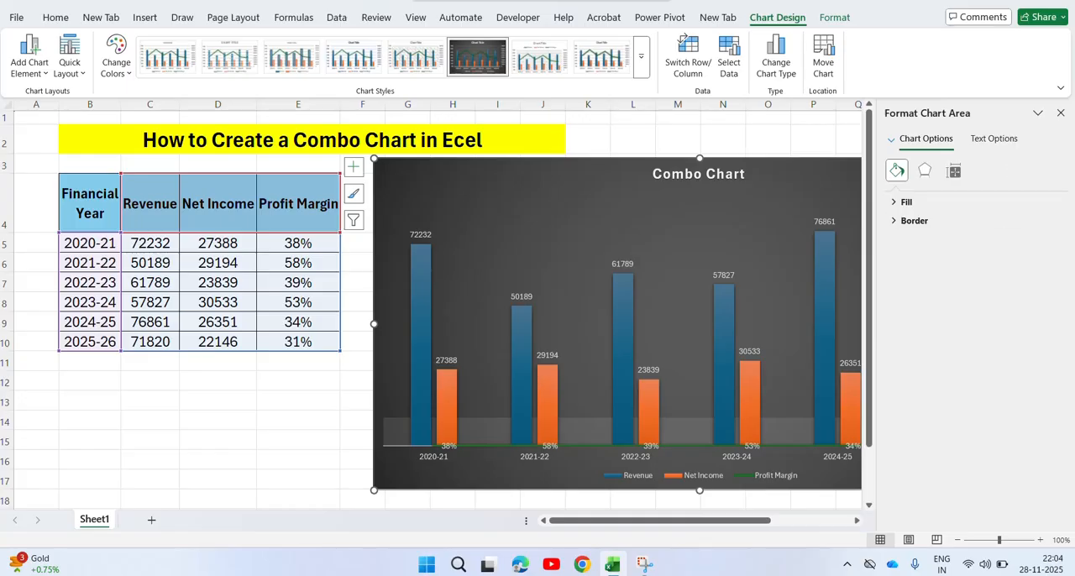
pyautogui.click(1060, 114)
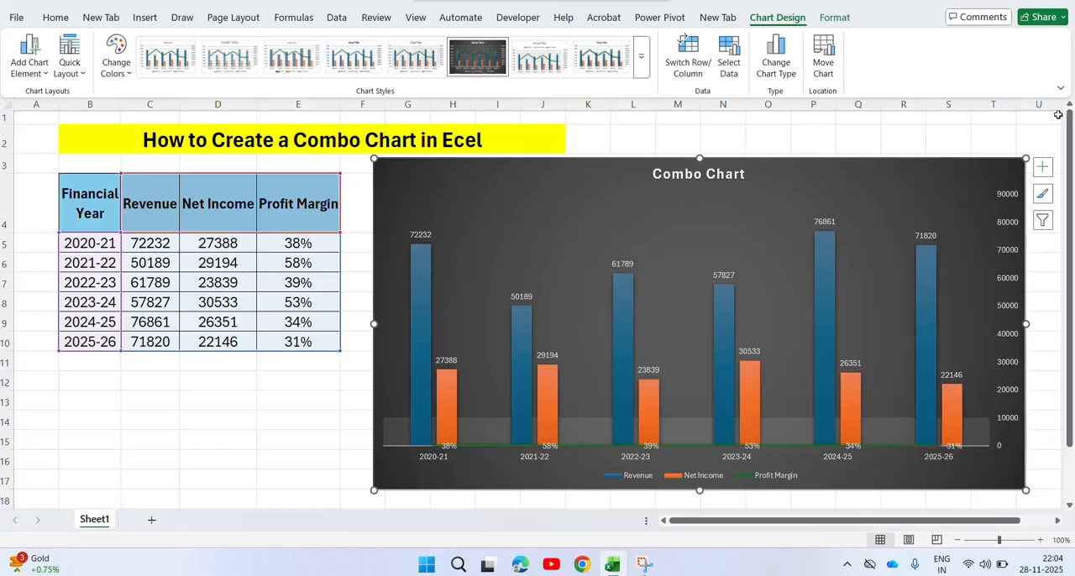
pyautogui.click(597, 309)
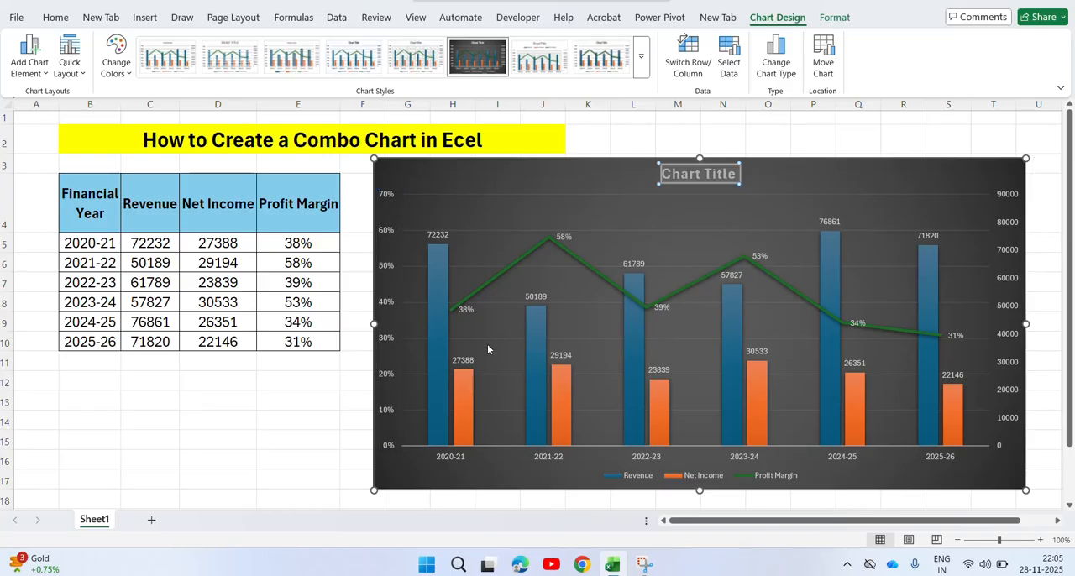
pyautogui.click(338, 415)
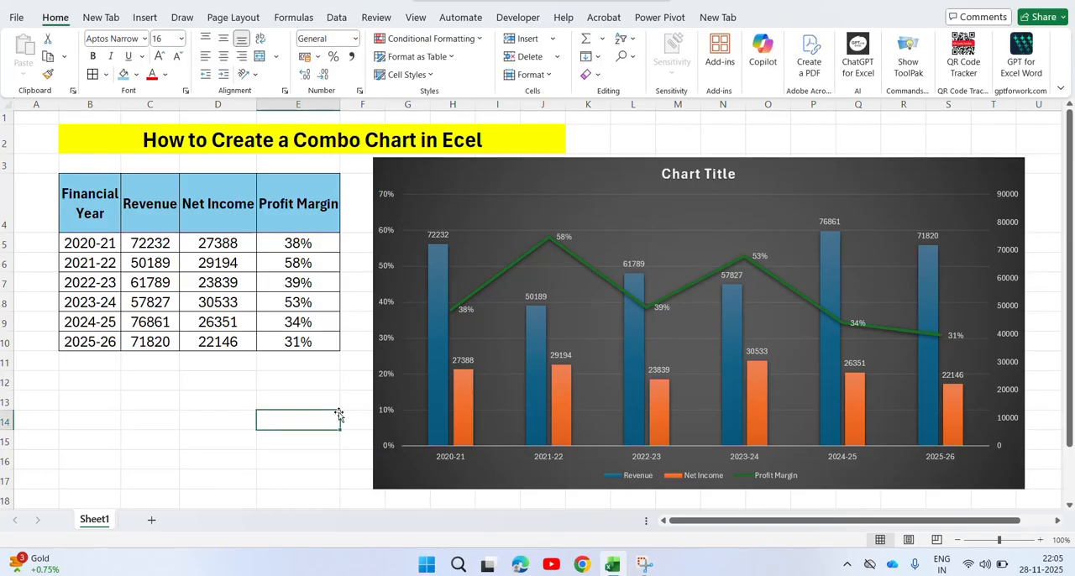